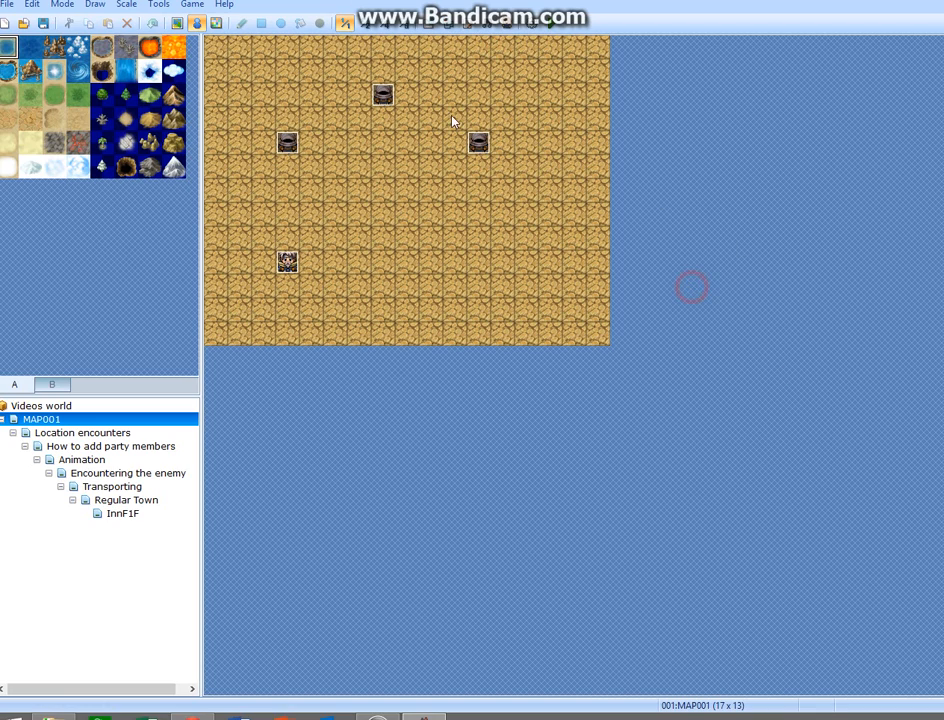
{"action": "double_click", "coordinate": [436, 328]}
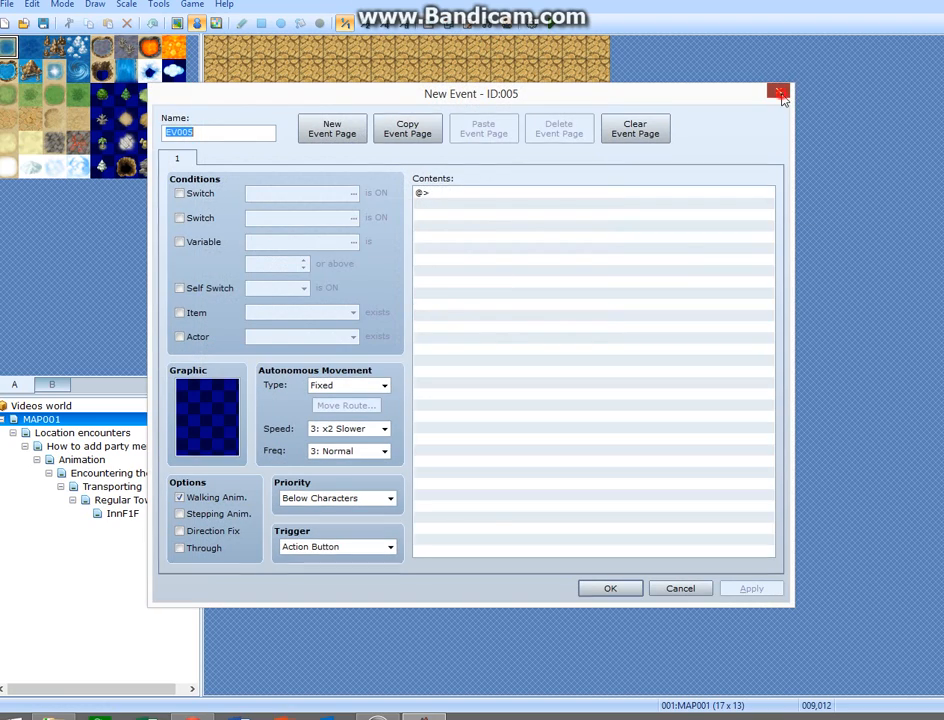
{"action": "key", "text": "Escape"}
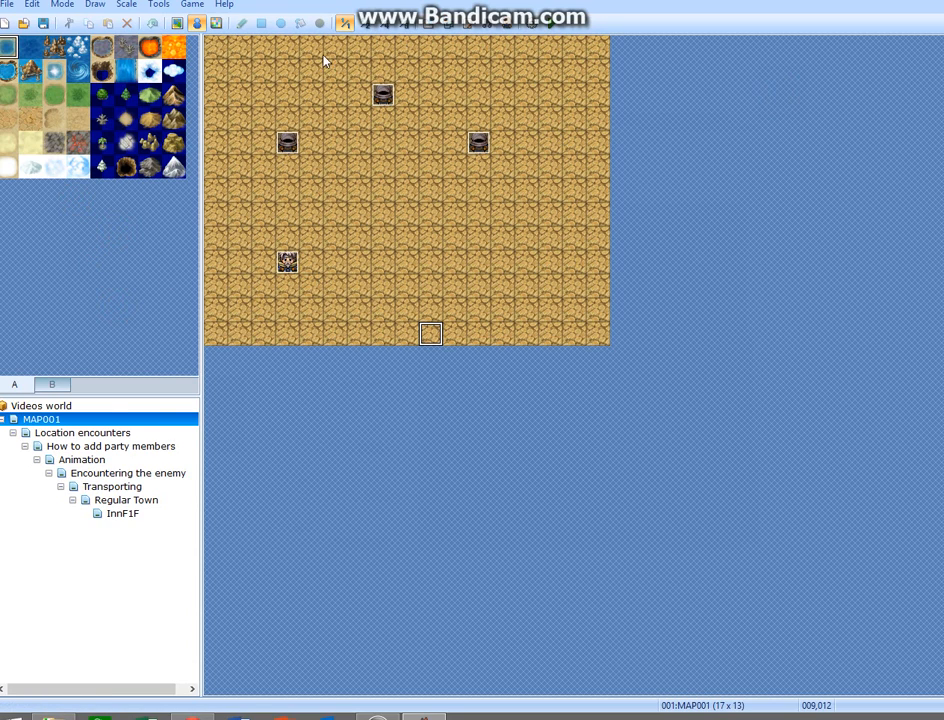
Start a new project and copy the full location path of its Project4 folder.
{"action": "left_click", "coordinate": [6, 24]}
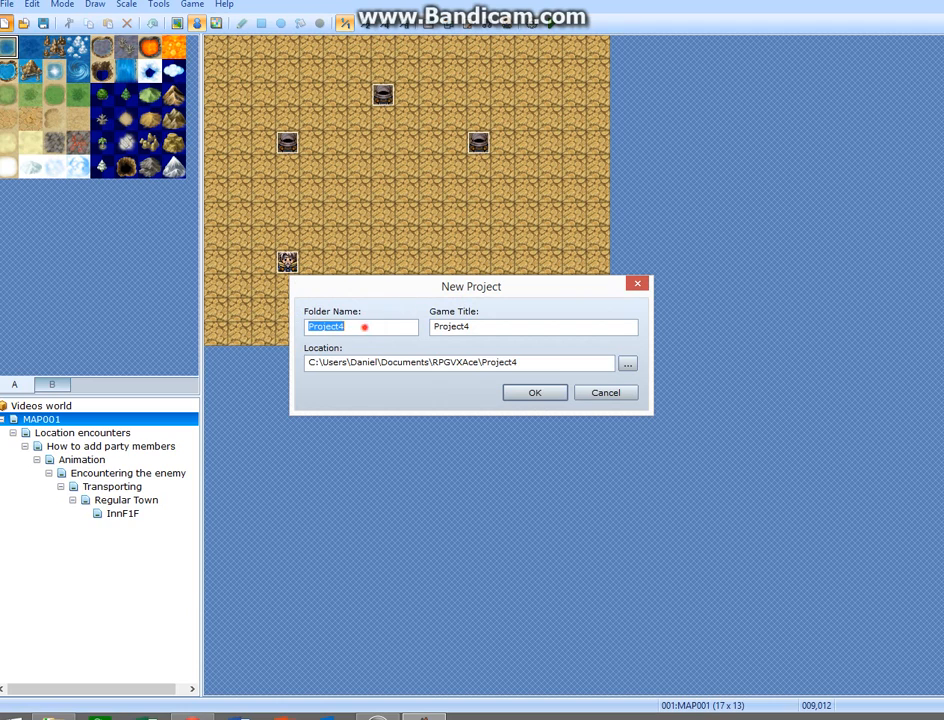
{"action": "left_click", "coordinate": [364, 327]}
{"action": "left_click_drag", "start_coordinate": [361, 327], "coordinate": [284, 326]}
{"action": "double_click", "coordinate": [499, 327]}
{"action": "left_click", "coordinate": [487, 327]}
{"action": "left_click", "coordinate": [397, 717]}
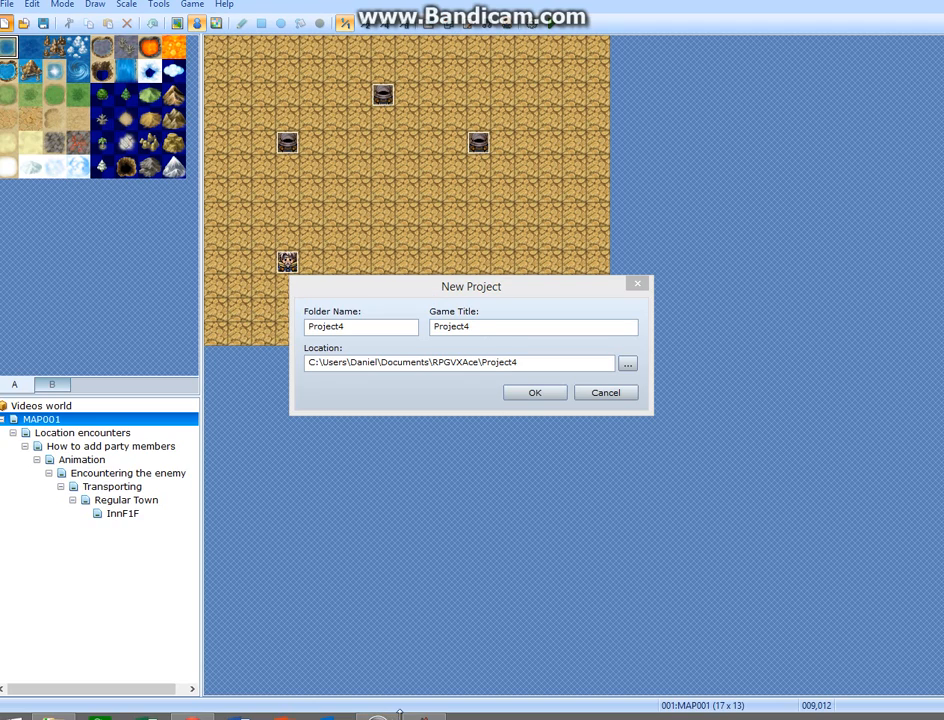
{"action": "left_click", "coordinate": [546, 295]}
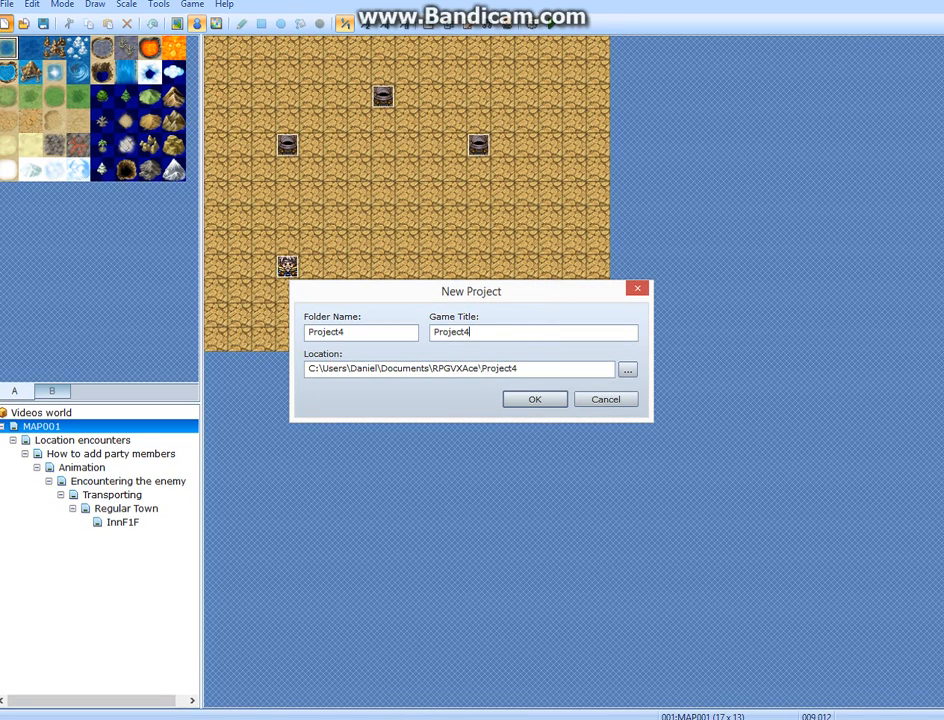
{"action": "double_click", "coordinate": [314, 370]}
{"action": "key", "text": "ctrl+c"}
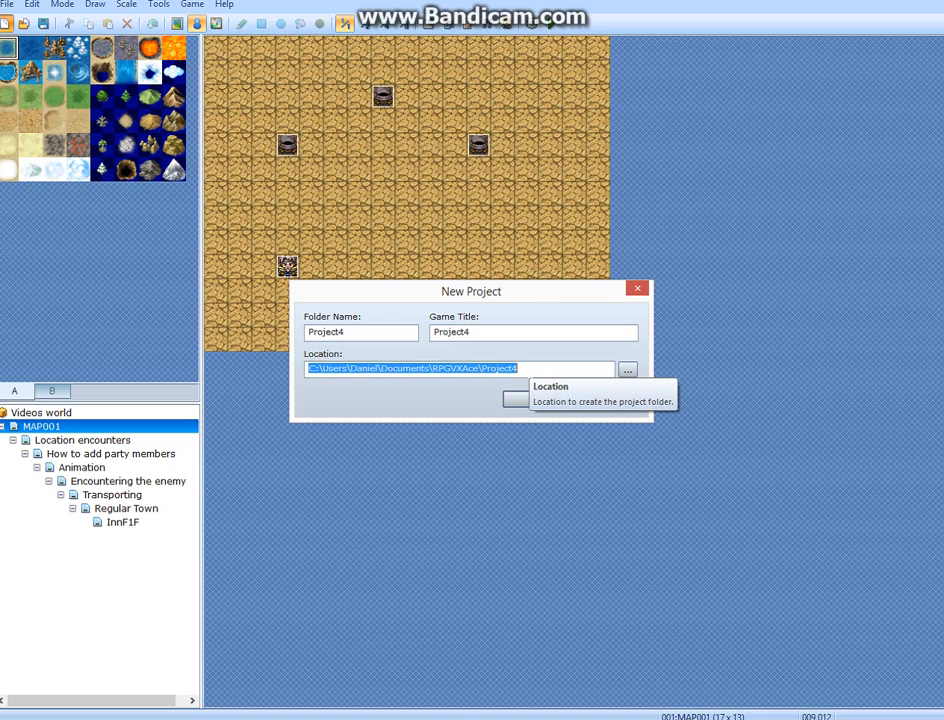
{"action": "left_click", "coordinate": [378, 390]}
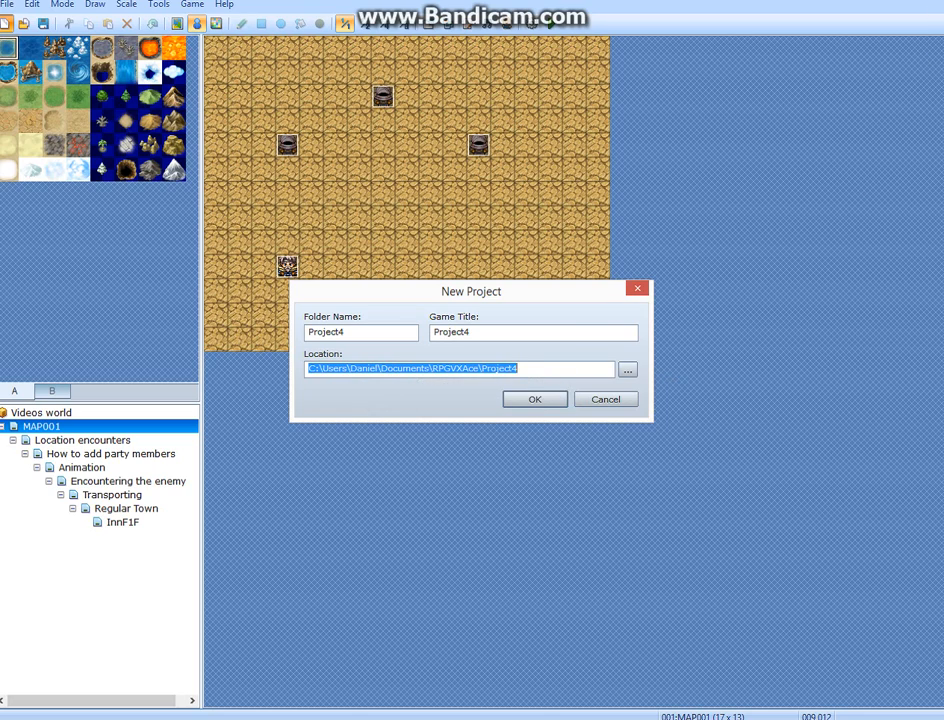
Open a File Explorer window beside the new project settings and try to browse to the copied Project4 path.
{"action": "key", "text": "super+e"}
{"action": "left_click_drag", "start_coordinate": [752, 195], "coordinate": [720, 304]}
{"action": "left_click_drag", "start_coordinate": [590, 288], "coordinate": [592, 176]}
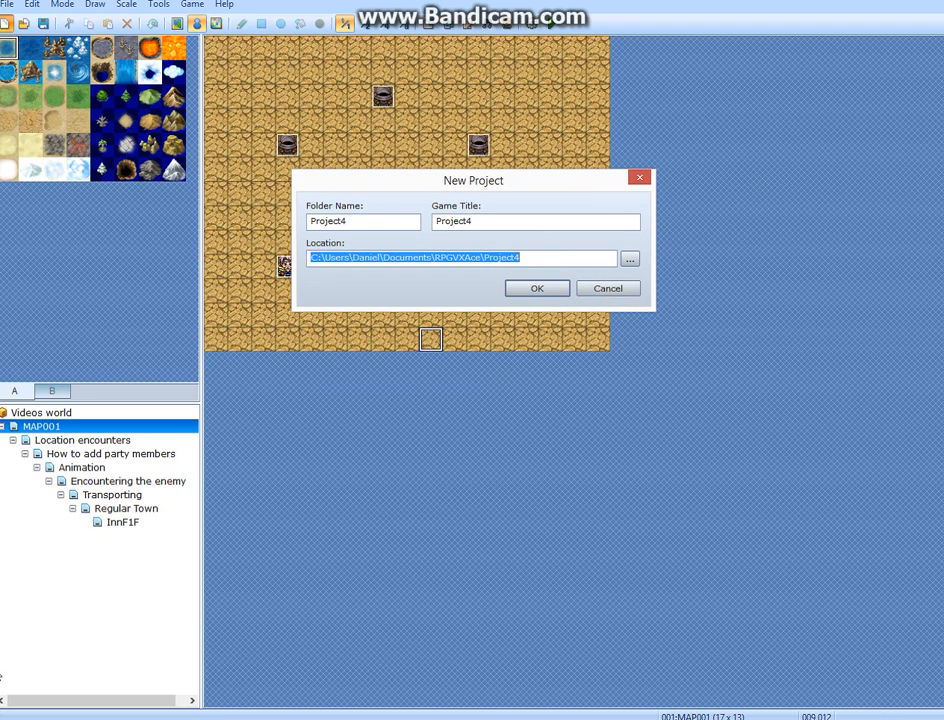
{"action": "key", "text": "alt+Tab"}
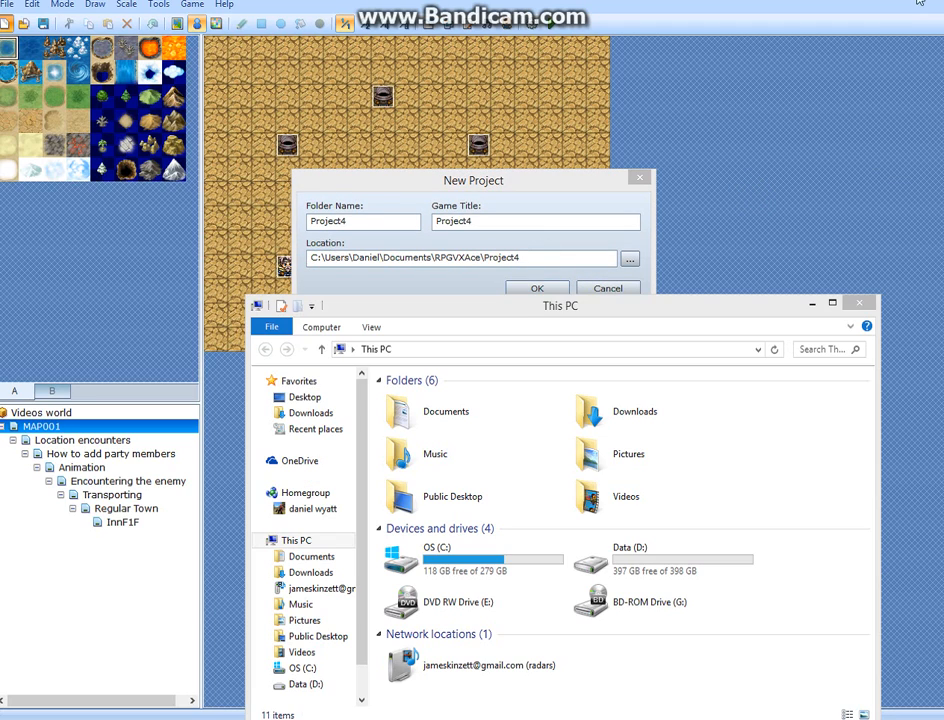
{"action": "left_click", "coordinate": [650, 345]}
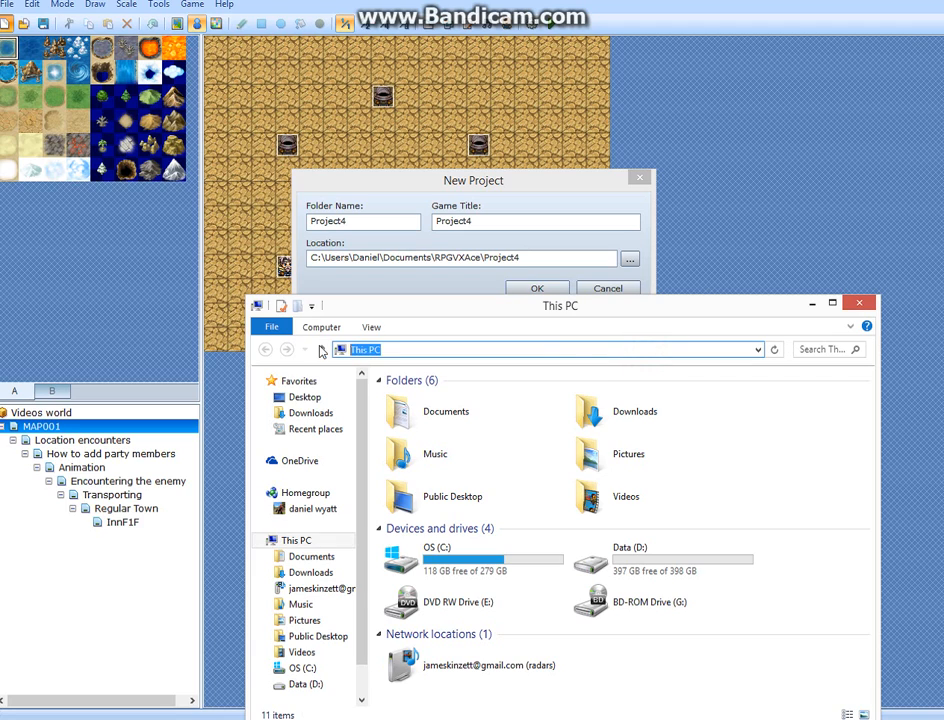
{"action": "key", "text": "ctrl+v"}
{"action": "left_click", "coordinate": [539, 356]}
{"action": "key", "text": "ctrl+c"}
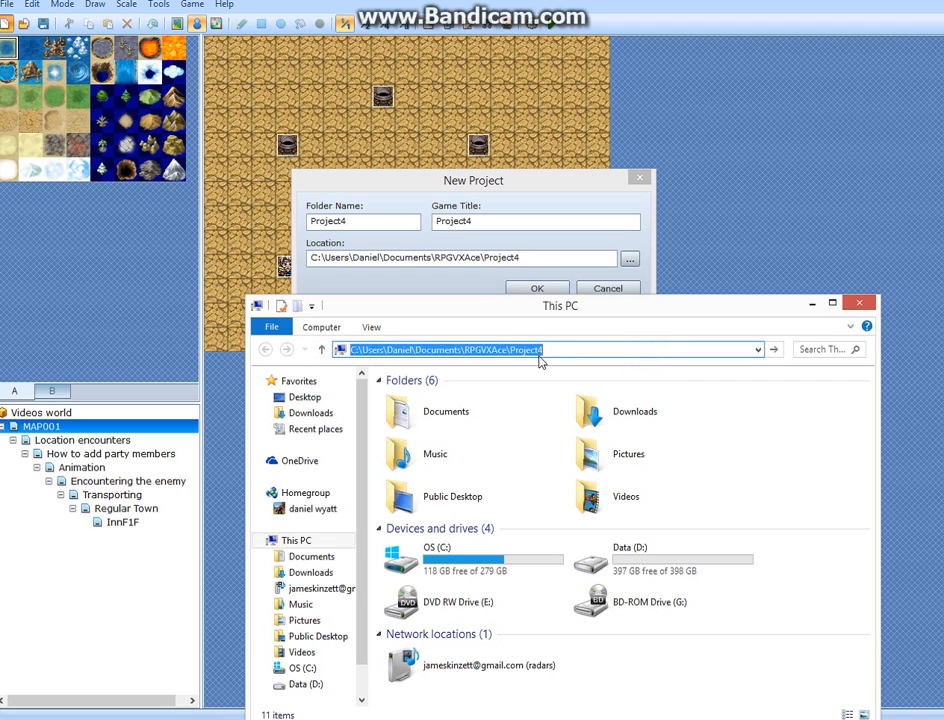
{"action": "key", "text": "Return"}
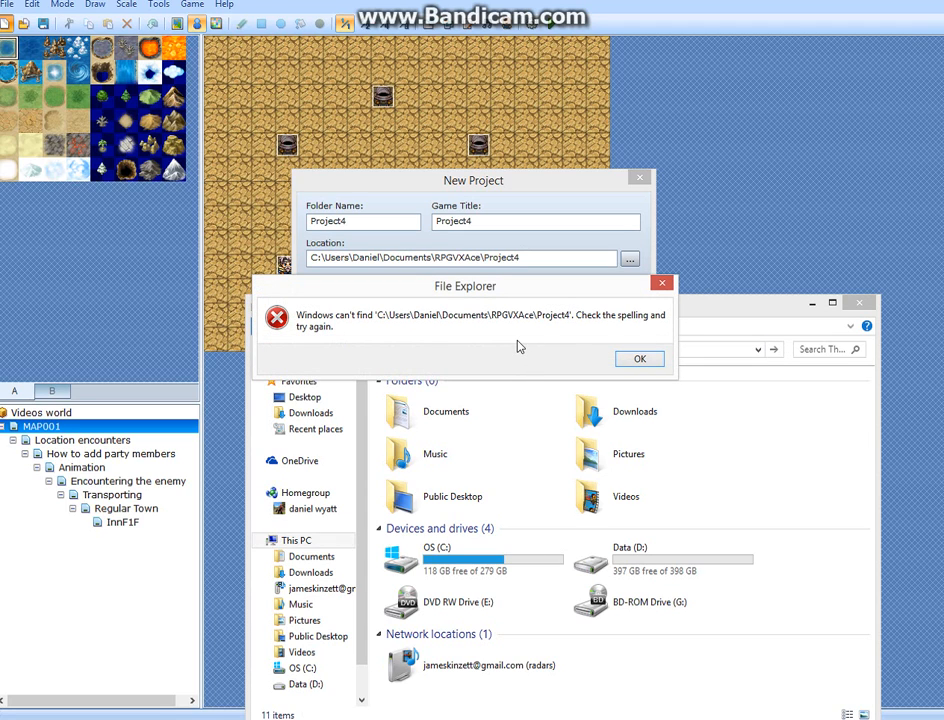
{"action": "left_click", "coordinate": [532, 190]}
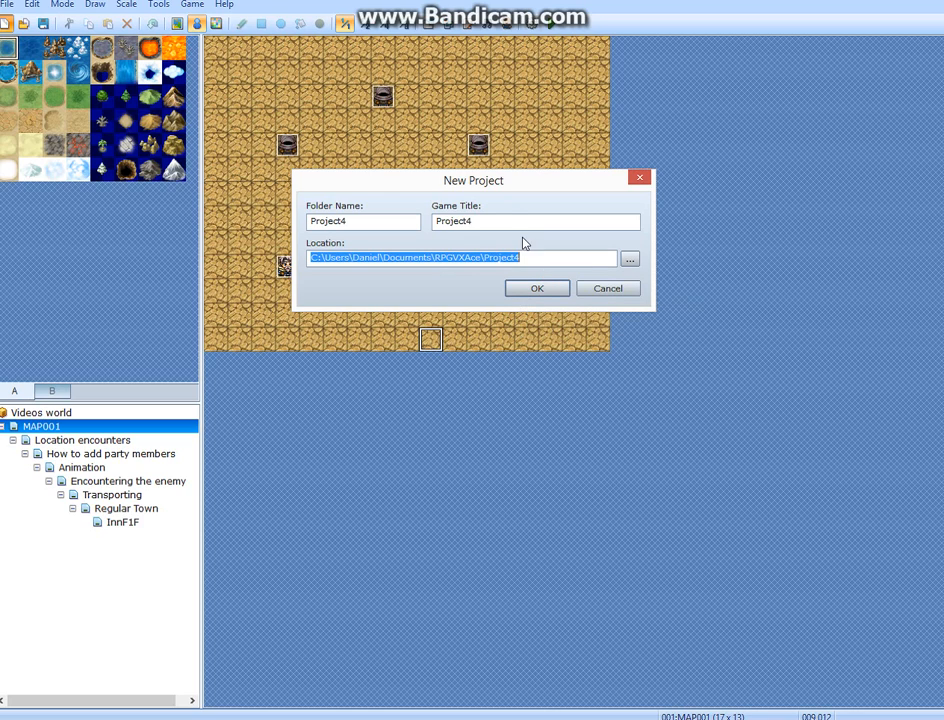
Set the game title to demo test and create the project.
{"action": "key", "text": "shift+Tab"}
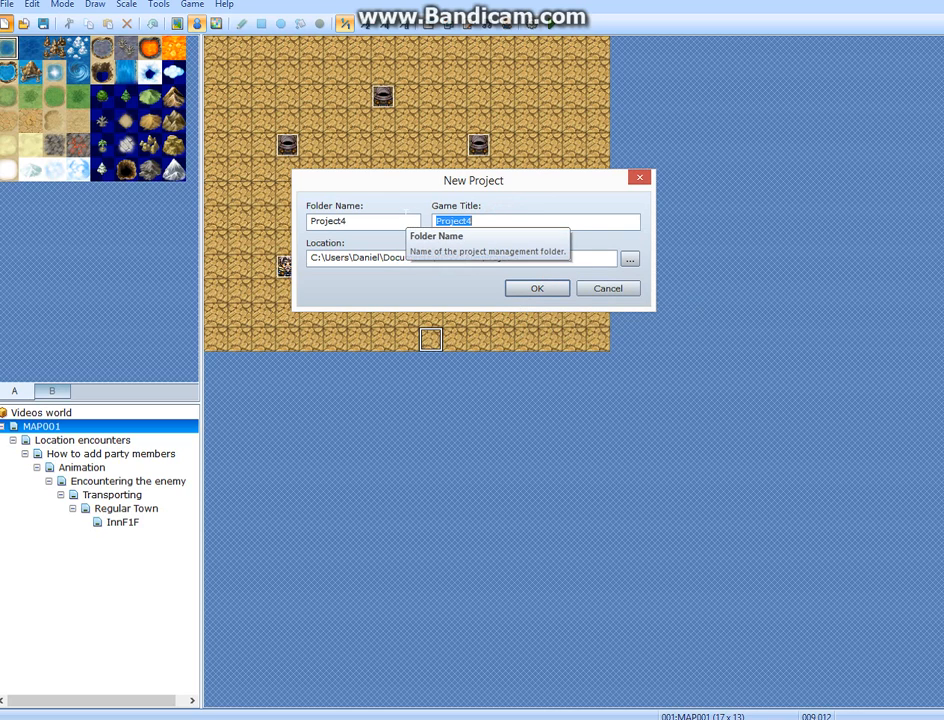
{"action": "type", "text": "demo test"}
{"action": "left_click", "coordinate": [562, 290]}
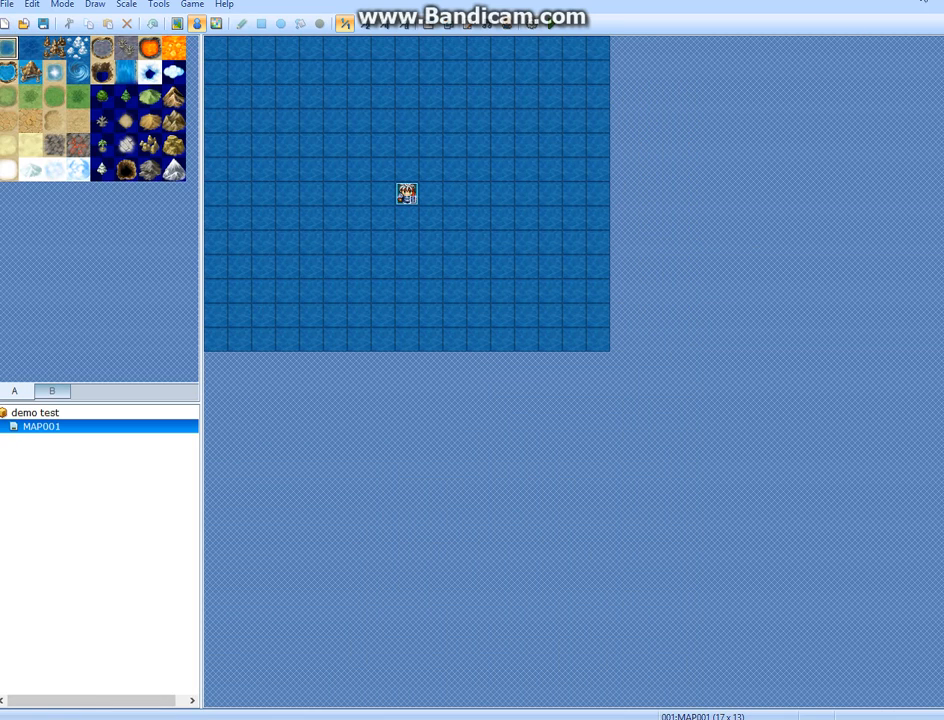
Inspect the Project4 folder's contents in File Explorer using the copied path, then close the window.
{"action": "key", "text": "super+e"}
{"action": "left_click", "coordinate": [565, 347]}
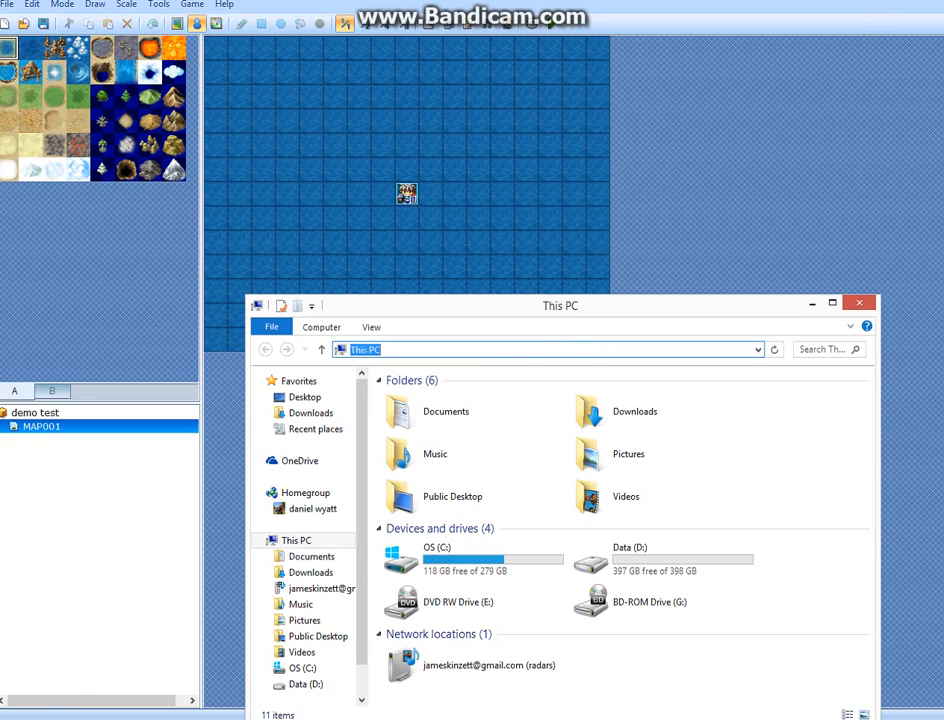
{"action": "key", "text": "ctrl+v"}
{"action": "key", "text": "Return"}
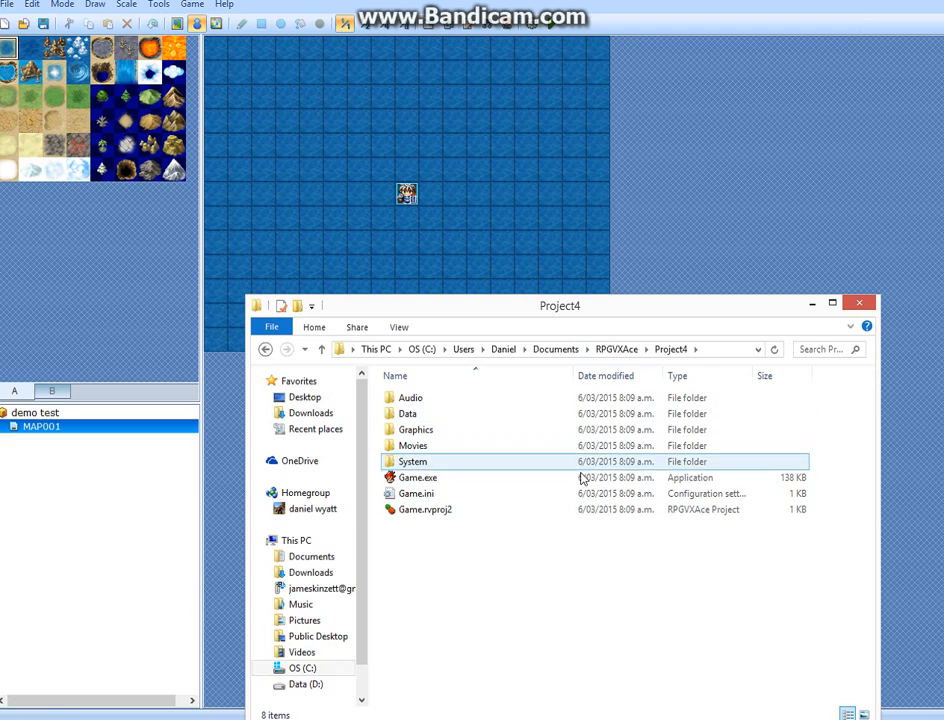
{"action": "left_click", "coordinate": [861, 304]}
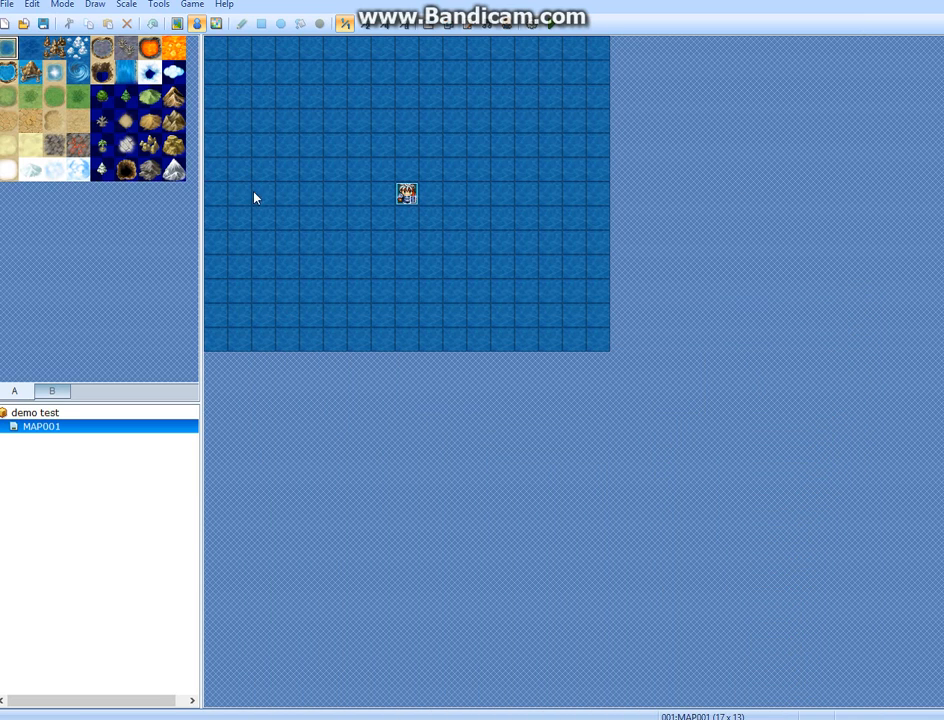
Delete the map MAP001 from the demo test project.
{"action": "left_click", "coordinate": [375, 197]}
{"action": "right_click", "coordinate": [84, 429]}
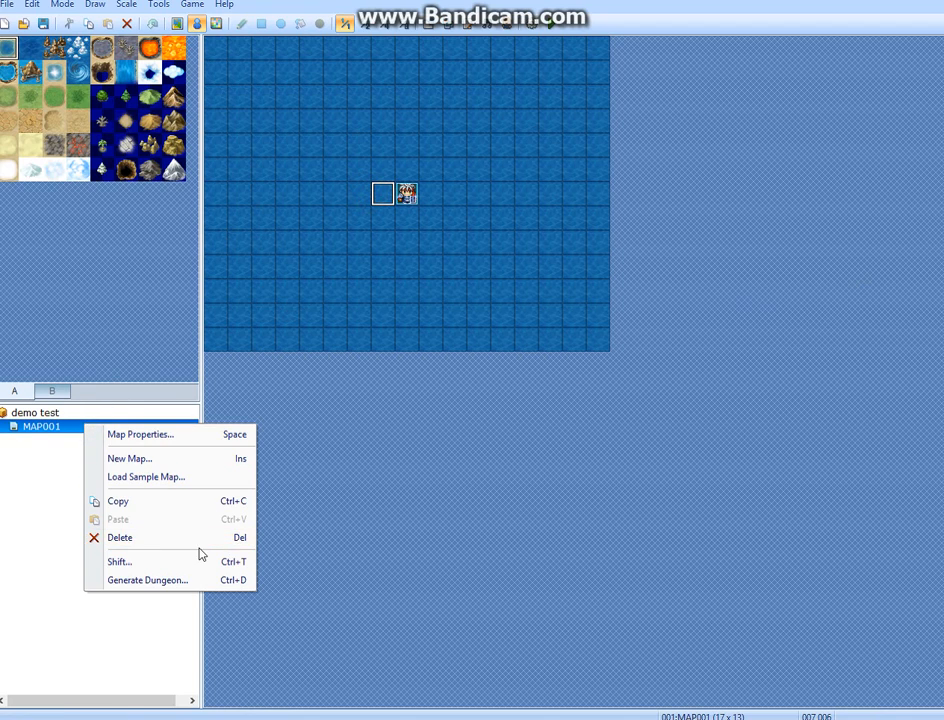
{"action": "left_click", "coordinate": [135, 539]}
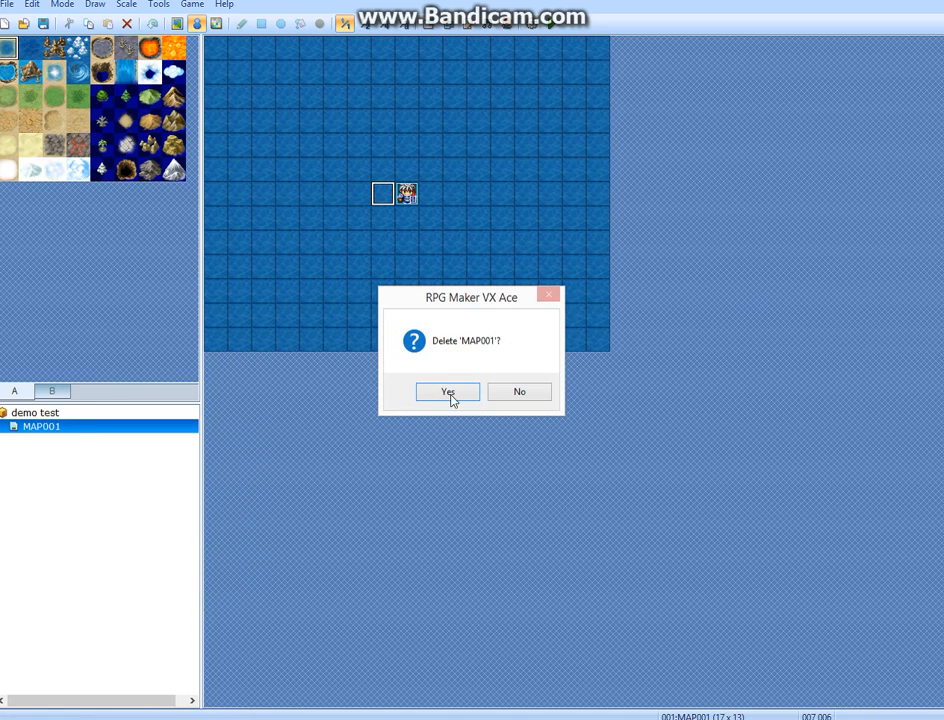
{"action": "left_click", "coordinate": [449, 394]}
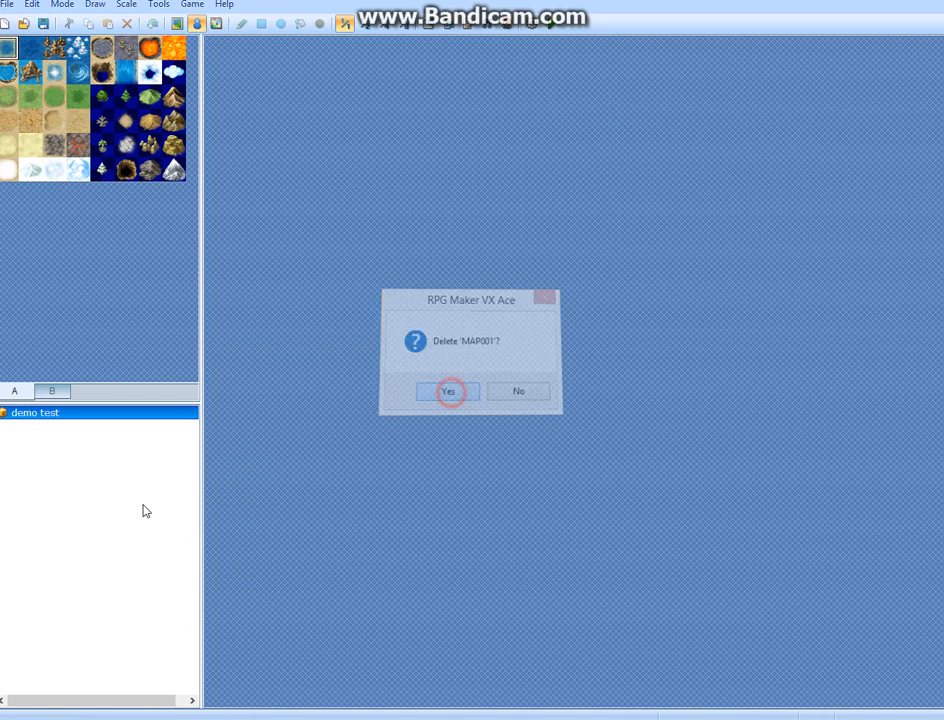
Start a new map in the demo test project and review its name, display name, tileset, width and height settings.
{"action": "right_click", "coordinate": [155, 434]}
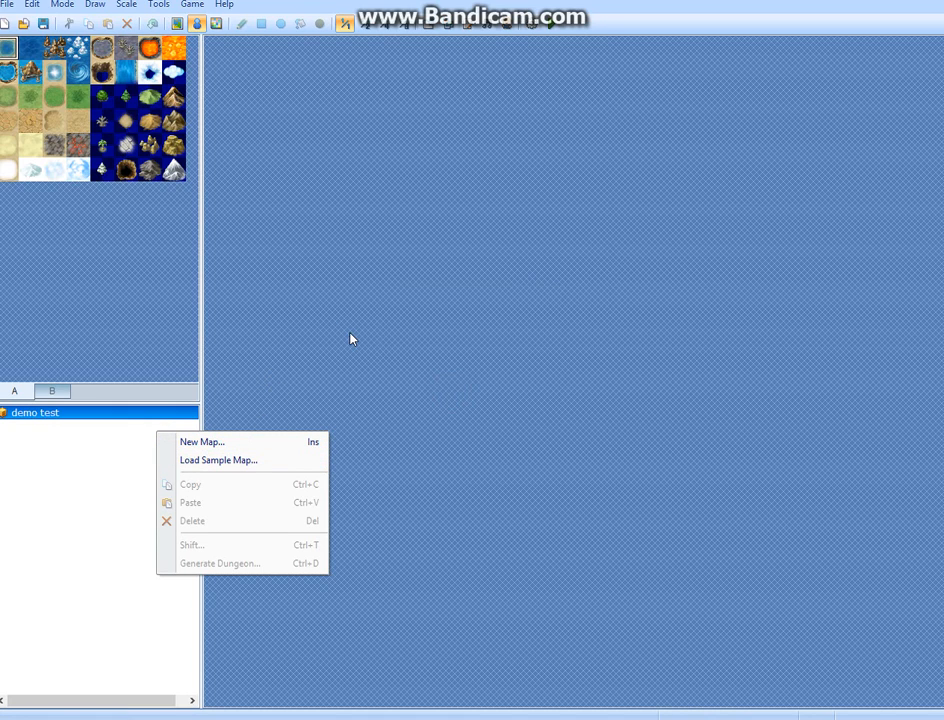
{"action": "left_click", "coordinate": [300, 442]}
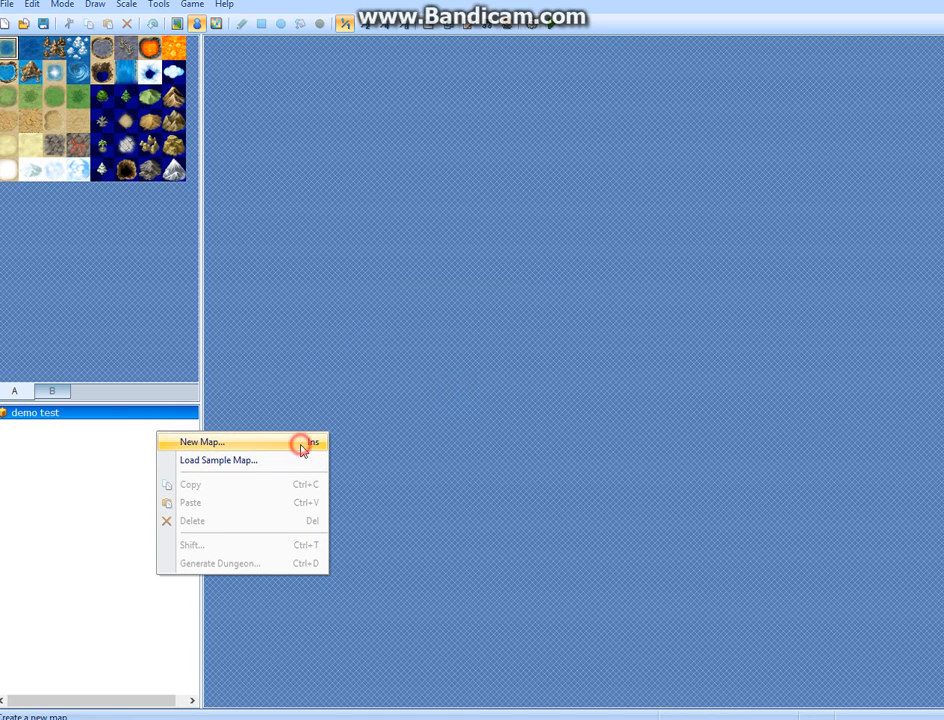
{"action": "left_click", "coordinate": [280, 190]}
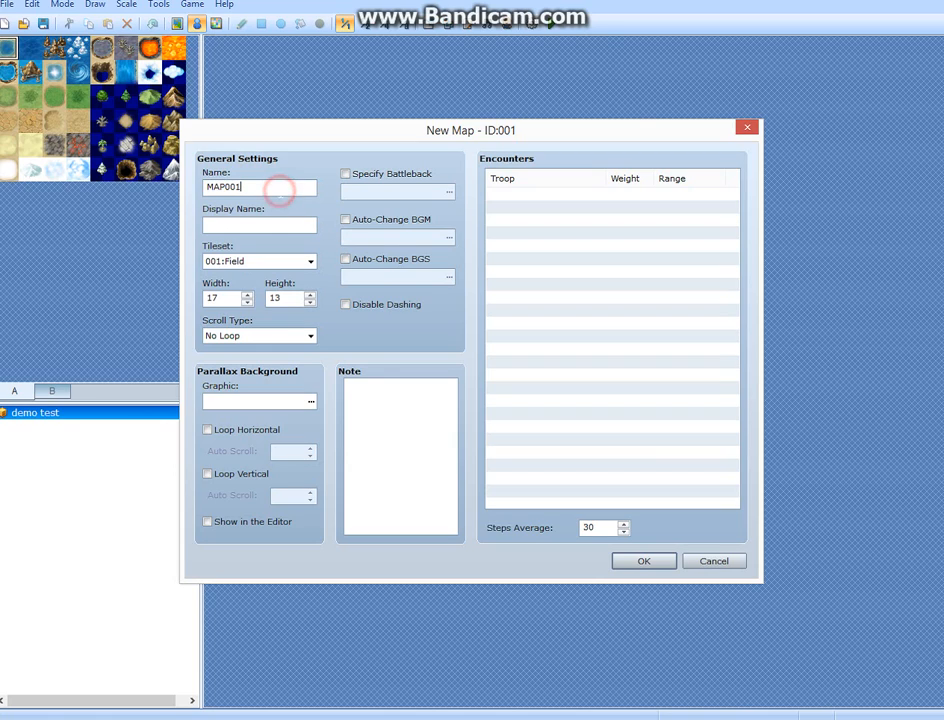
{"action": "left_click", "coordinate": [254, 221]}
{"action": "left_click", "coordinate": [268, 264]}
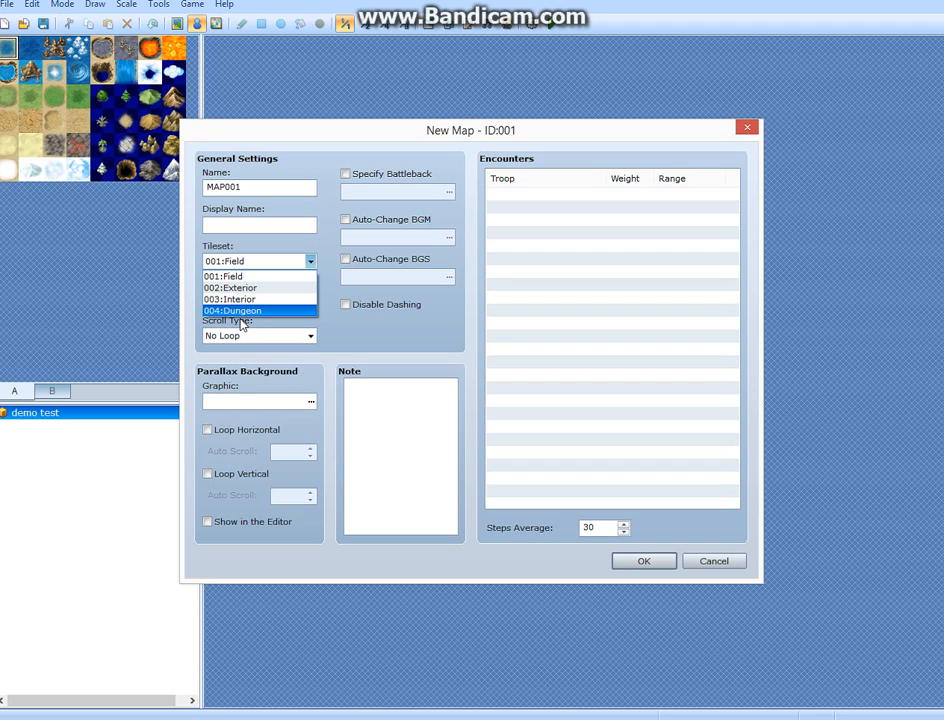
{"action": "left_click", "coordinate": [337, 329]}
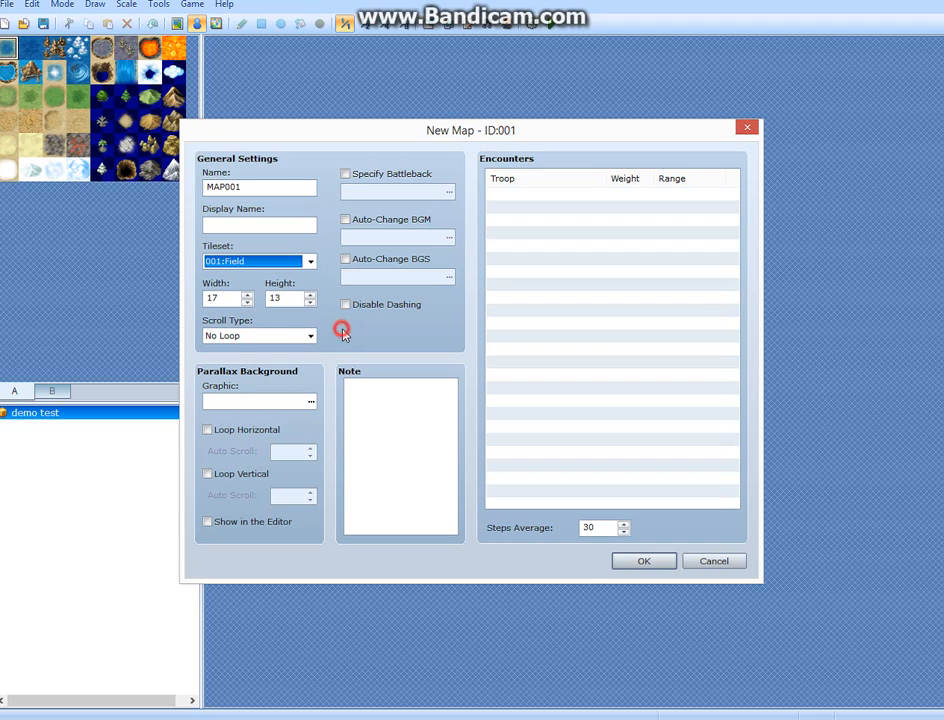
{"action": "left_click", "coordinate": [228, 297]}
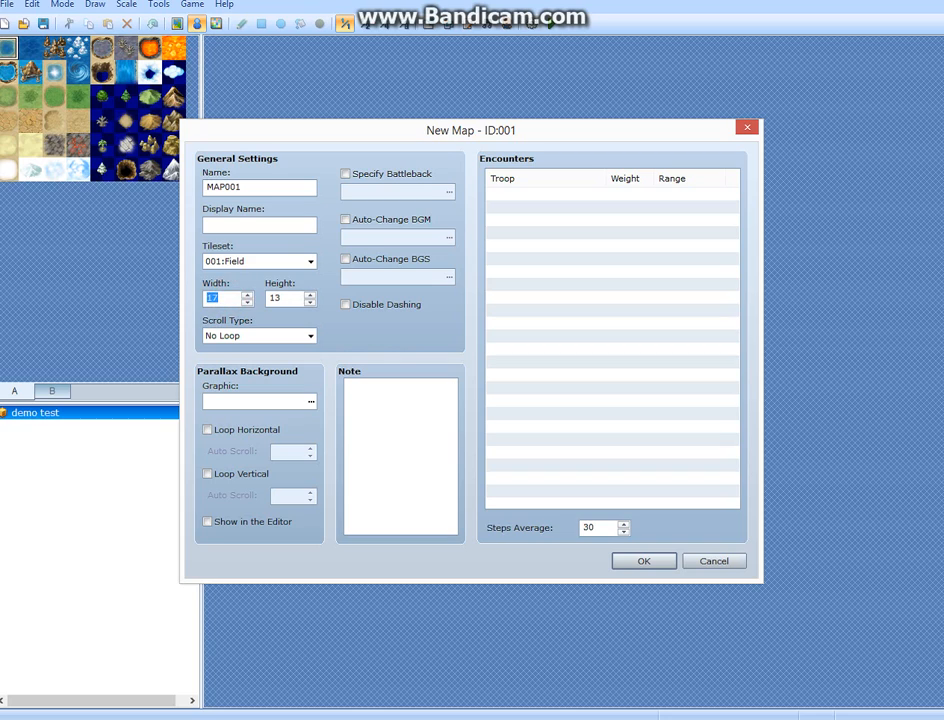
{"action": "left_click", "coordinate": [288, 294]}
{"action": "left_click", "coordinate": [225, 296]}
{"action": "left_click", "coordinate": [287, 298]}
{"action": "left_click", "coordinate": [233, 298]}
{"action": "left_click", "coordinate": [298, 298]}
Enable Specify Battleback and preview floor and background pairs such as DirtField with Forest1 and DemonicWorld1 with DemonicWorld, without applying any.
{"action": "left_click", "coordinate": [346, 176]}
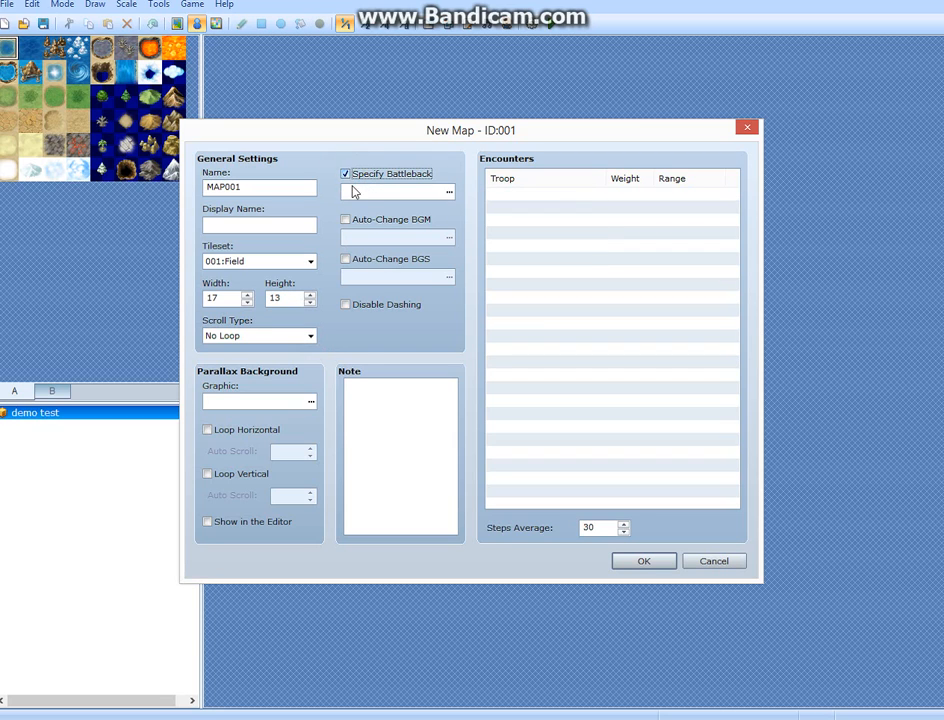
{"action": "left_click", "coordinate": [449, 191]}
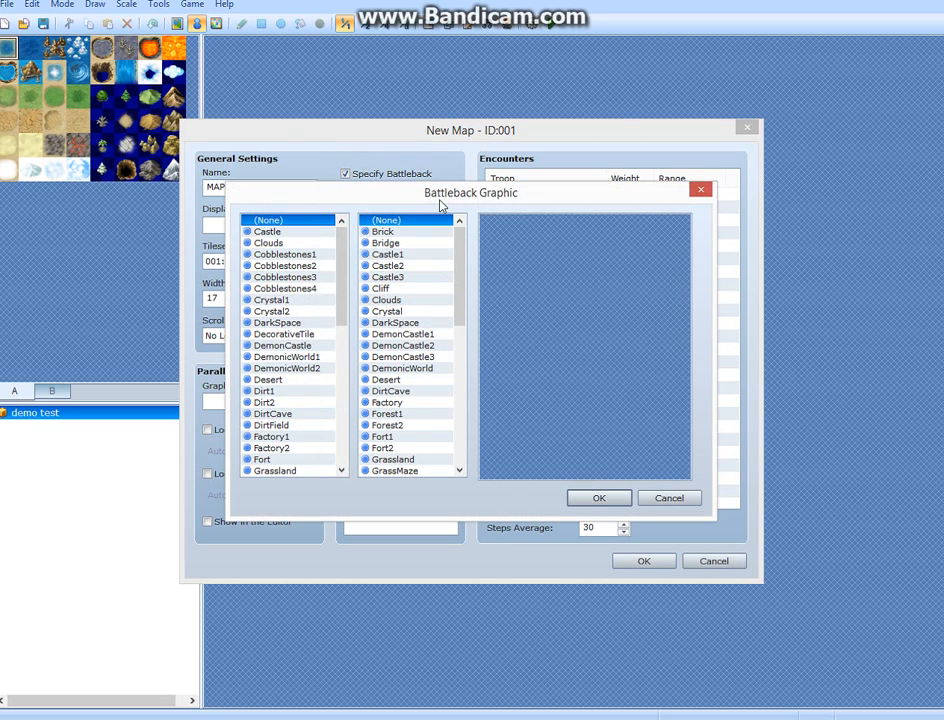
{"action": "left_click_drag", "start_coordinate": [283, 196], "coordinate": [265, 145]}
{"action": "left_click", "coordinate": [275, 213]}
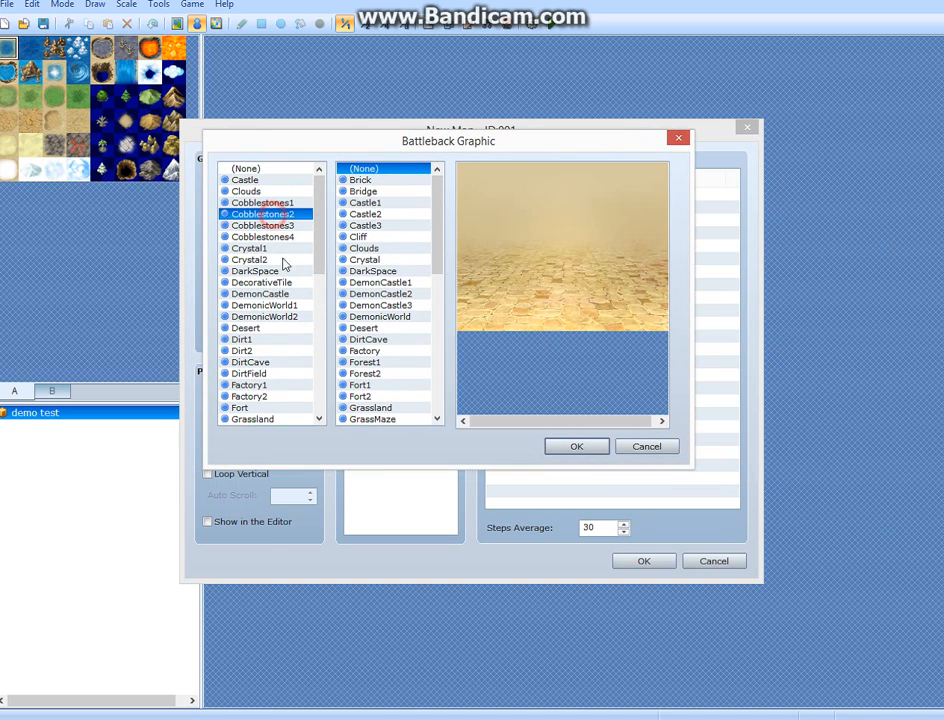
{"action": "left_click", "coordinate": [379, 203]}
{"action": "left_click", "coordinate": [283, 283]}
{"action": "left_click", "coordinate": [360, 302]}
{"action": "left_click", "coordinate": [249, 339]}
{"action": "left_click", "coordinate": [365, 362]}
{"action": "left_click", "coordinate": [276, 373]}
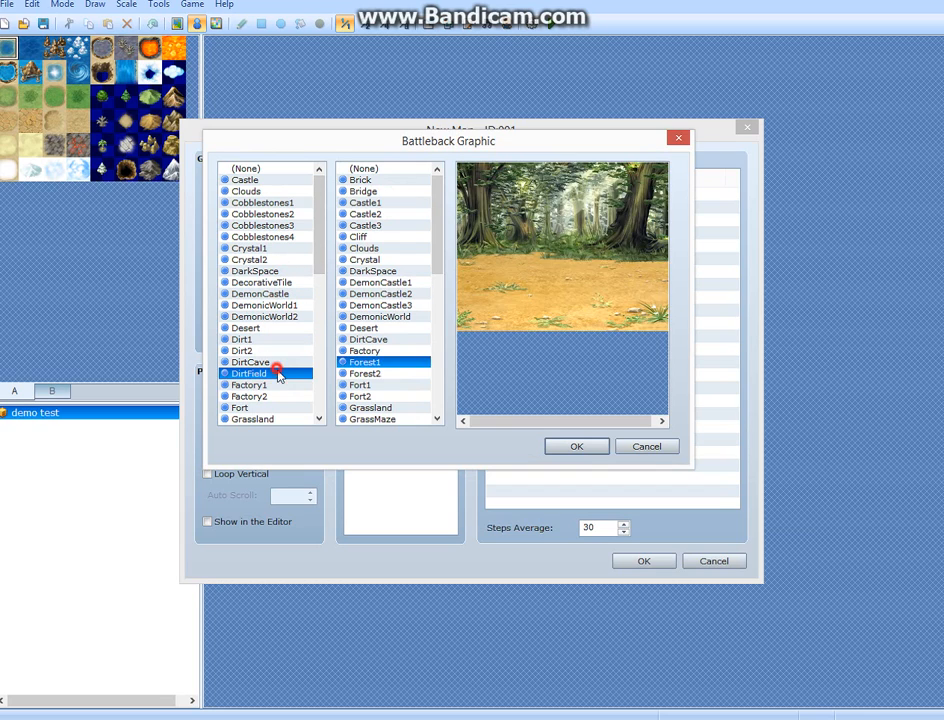
{"action": "left_click", "coordinate": [360, 384]}
{"action": "left_click", "coordinate": [250, 396]}
{"action": "left_click", "coordinate": [285, 305]}
{"action": "left_click", "coordinate": [396, 316]}
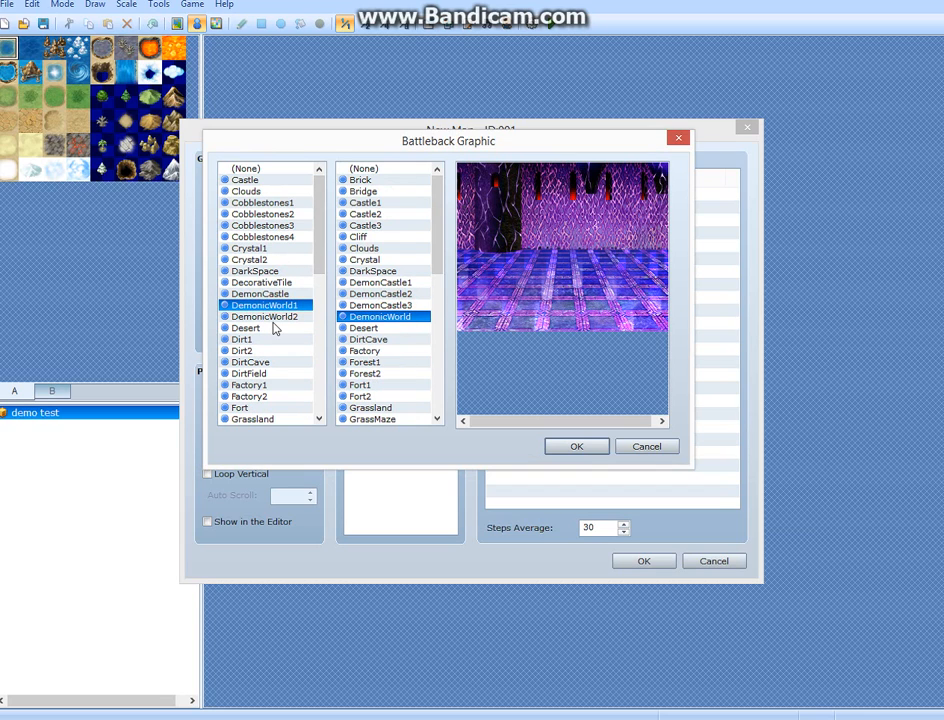
{"action": "left_click", "coordinate": [638, 448]}
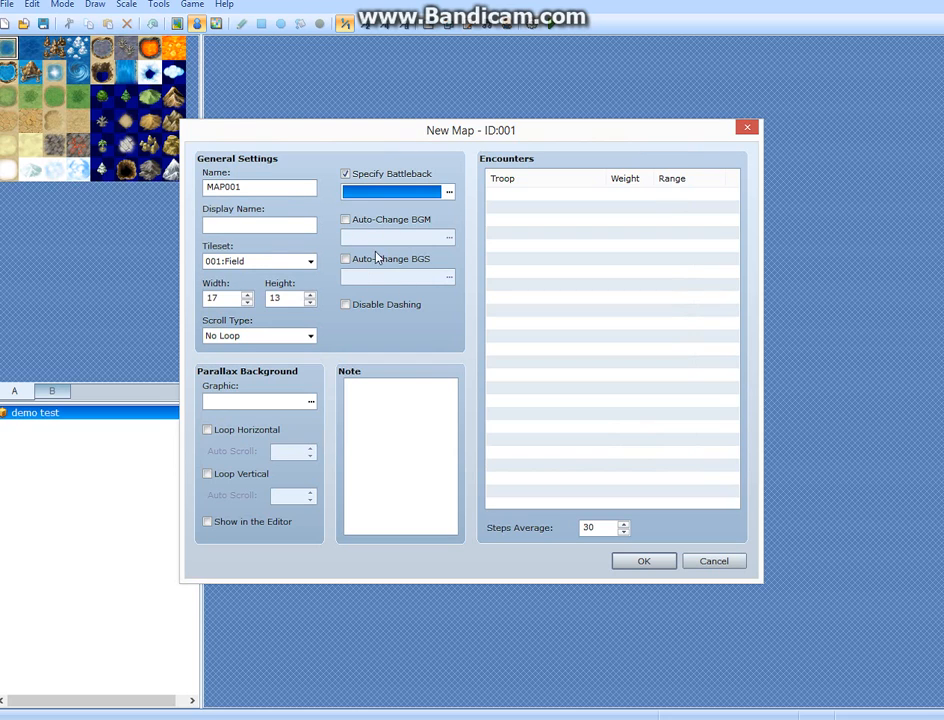
Enable Auto-Change BGM for the new map and preview the Battle3 track without assigning it.
{"action": "left_click", "coordinate": [346, 219]}
{"action": "left_click", "coordinate": [450, 238]}
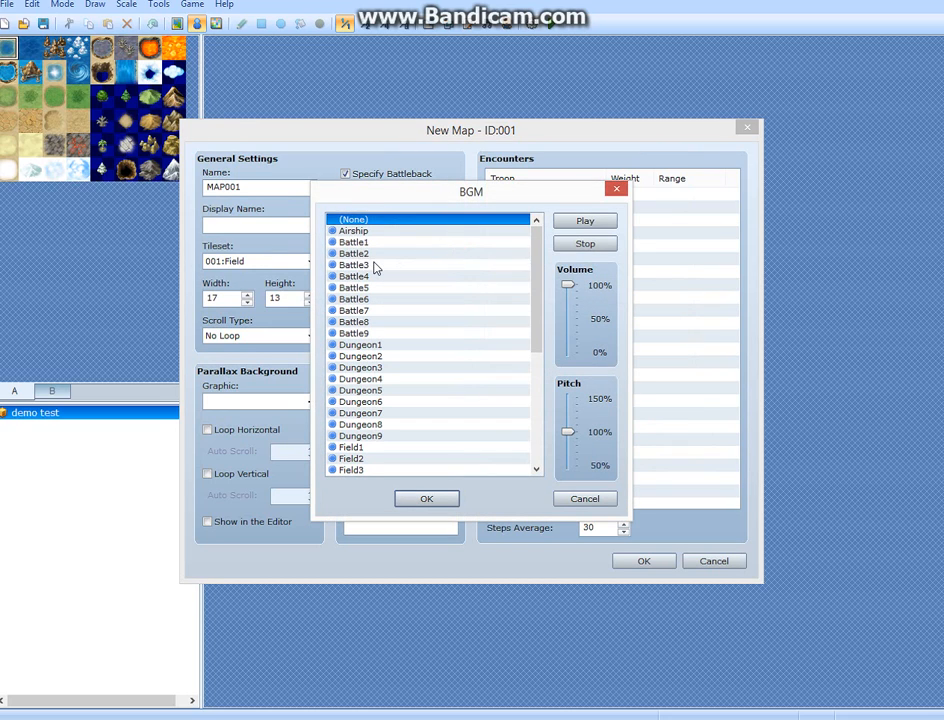
{"action": "left_click", "coordinate": [372, 265]}
{"action": "left_click", "coordinate": [583, 221]}
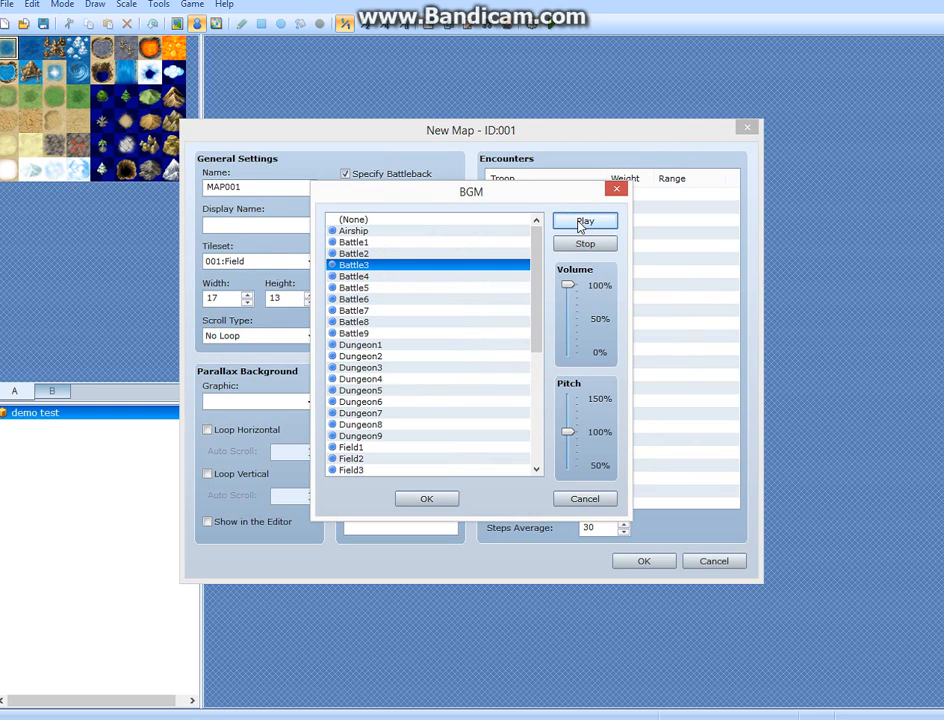
{"action": "left_click", "coordinate": [576, 243]}
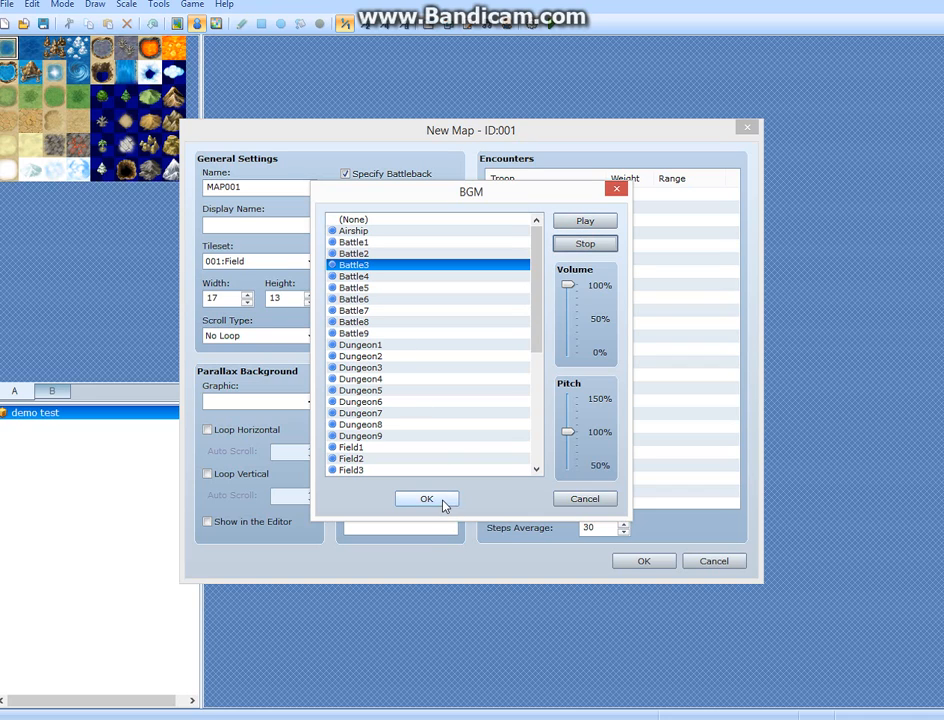
{"action": "left_click", "coordinate": [617, 191]}
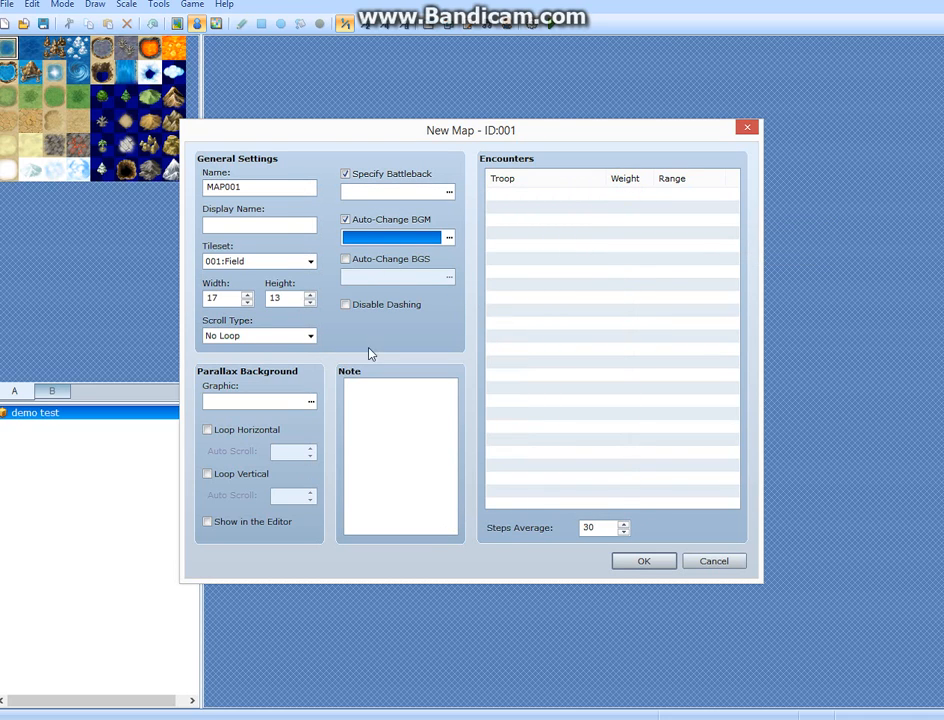
Leave the encounters list empty and create MAP001 with the current settings.
{"action": "left_click", "coordinate": [552, 192]}
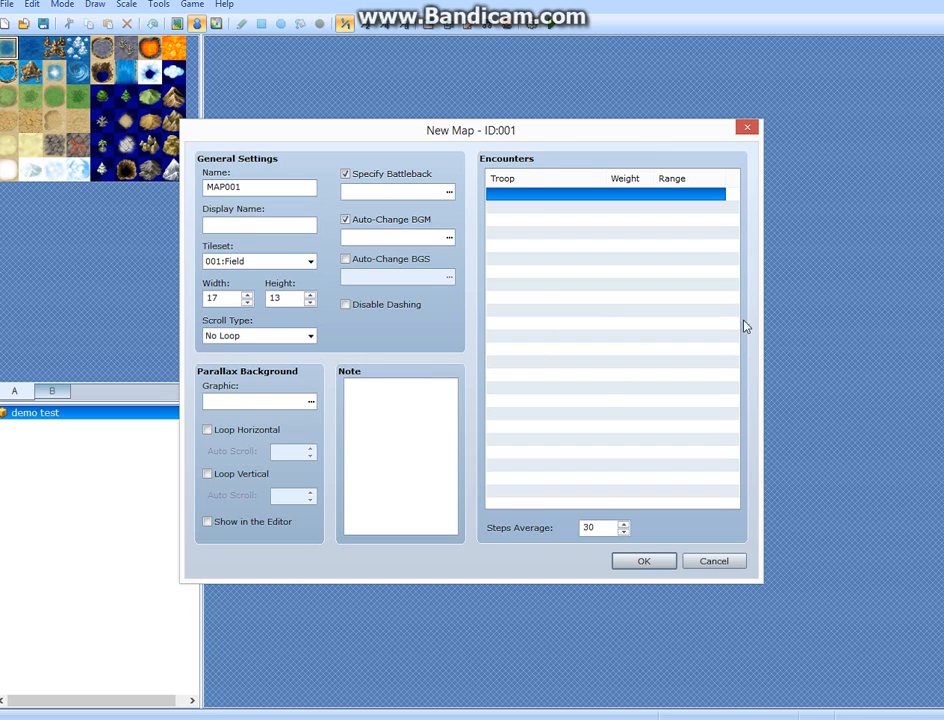
{"action": "left_click", "coordinate": [716, 560]}
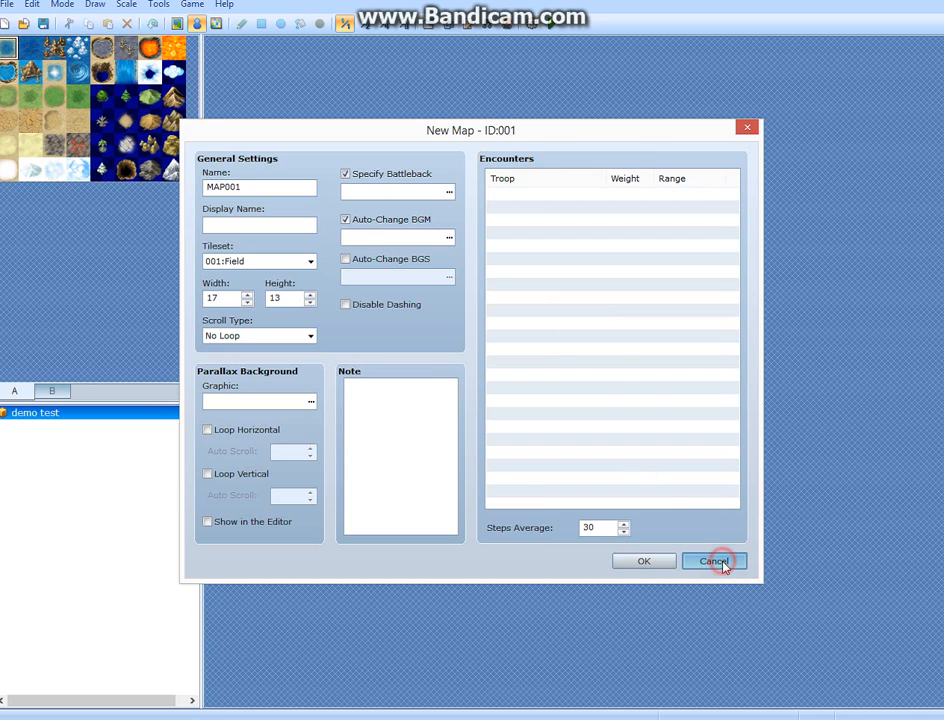
{"action": "left_click", "coordinate": [641, 563]}
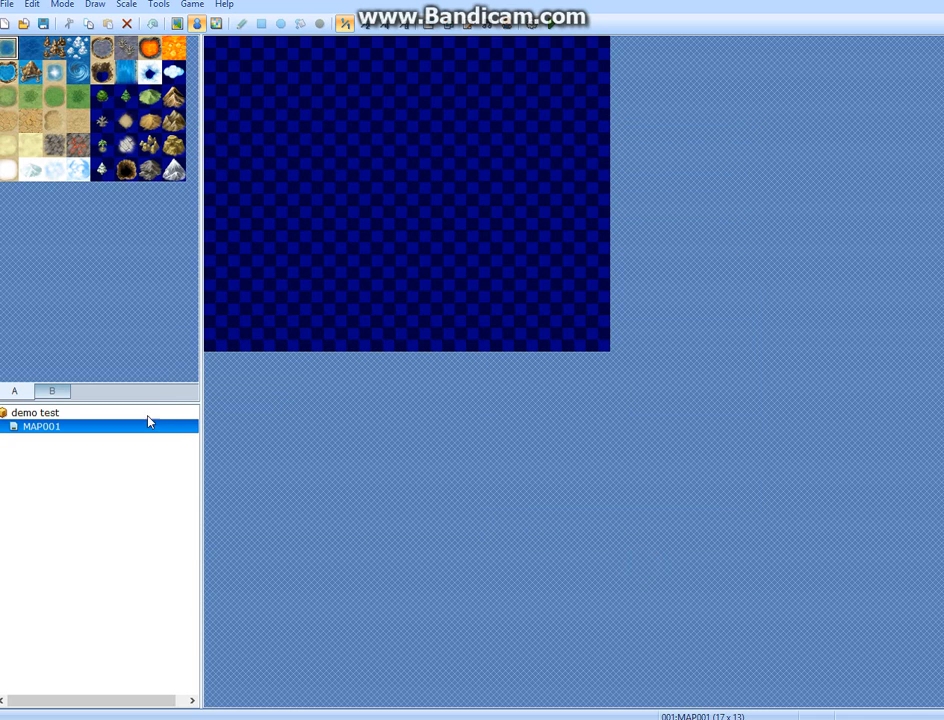
Open the sample map loader from MAP001 and preview the field maps, such as Field 3 to Field 6, plus a few towns.
{"action": "right_click", "coordinate": [146, 439]}
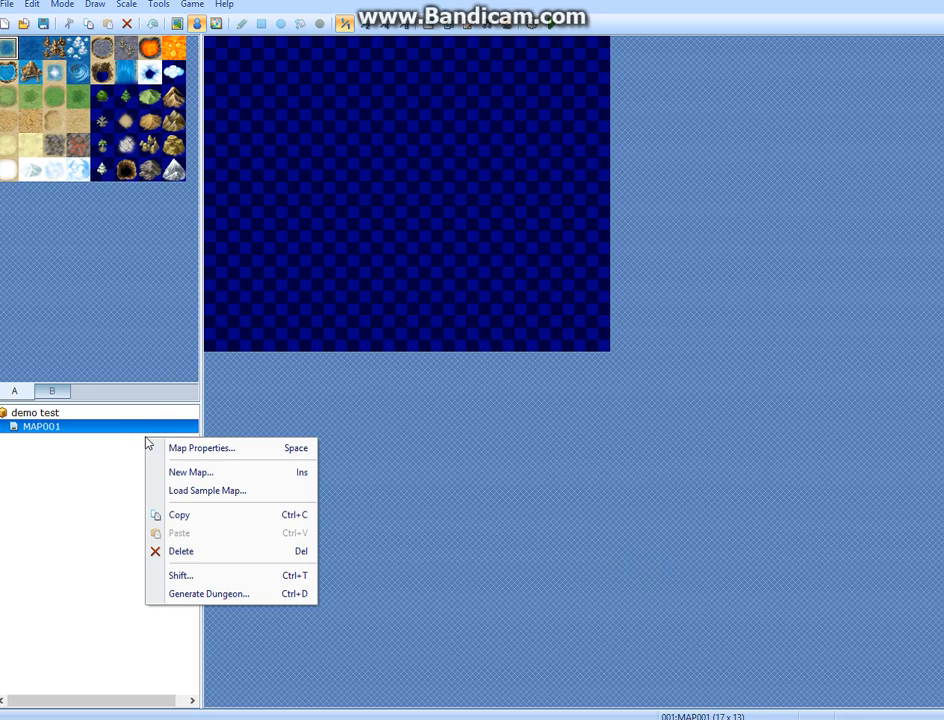
{"action": "left_click", "coordinate": [240, 493]}
{"action": "left_click", "coordinate": [270, 187]}
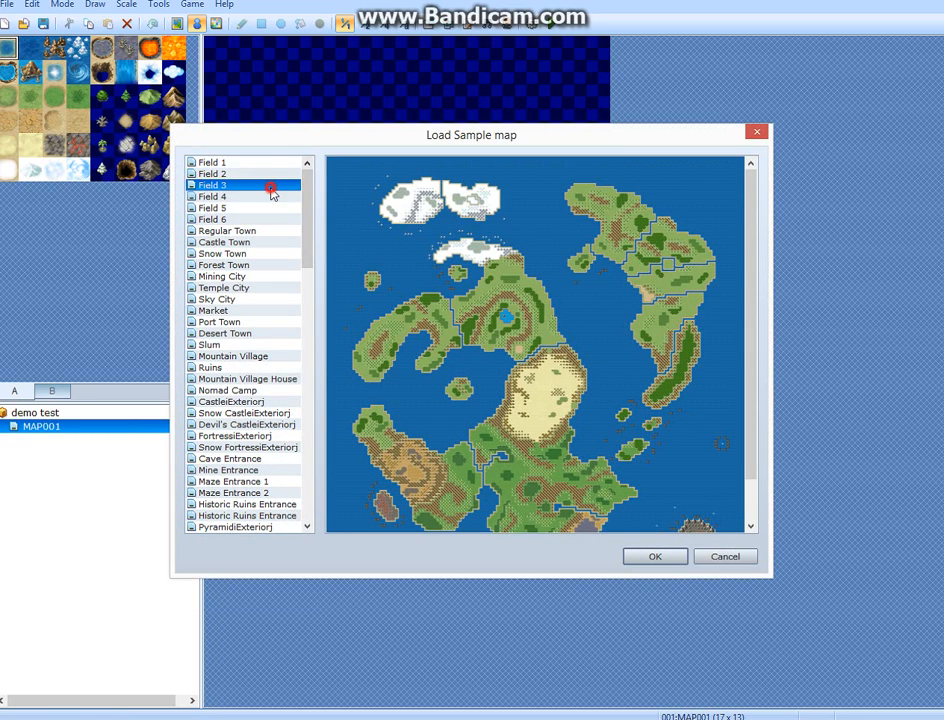
{"action": "left_click", "coordinate": [269, 207]}
{"action": "left_click", "coordinate": [268, 231]}
{"action": "left_click", "coordinate": [270, 254]}
{"action": "left_click", "coordinate": [265, 321]}
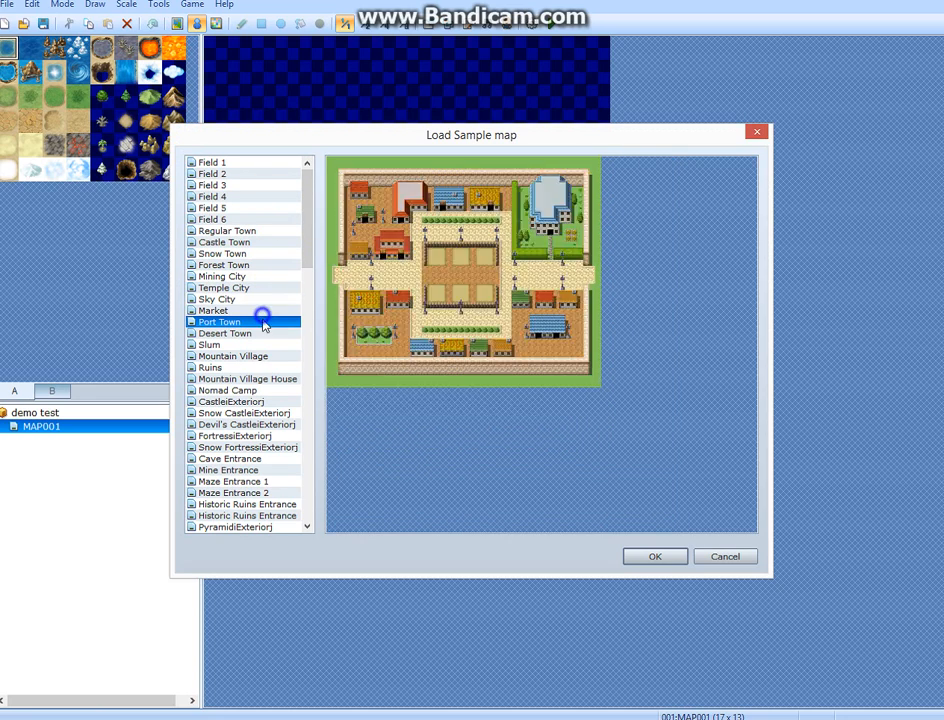
{"action": "left_click", "coordinate": [220, 197]}
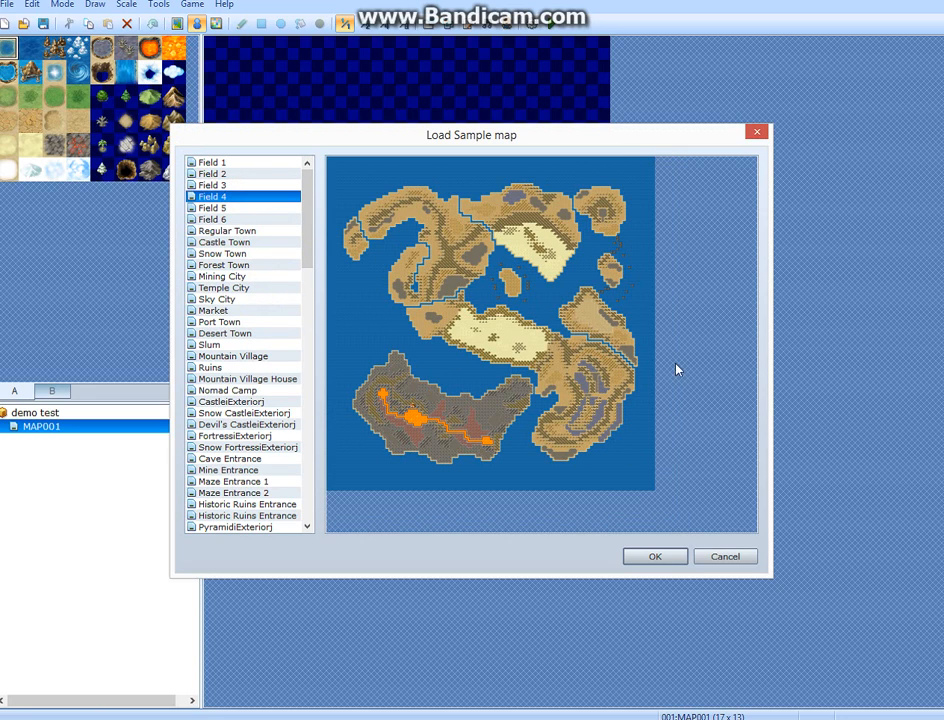
{"action": "left_click", "coordinate": [229, 210]}
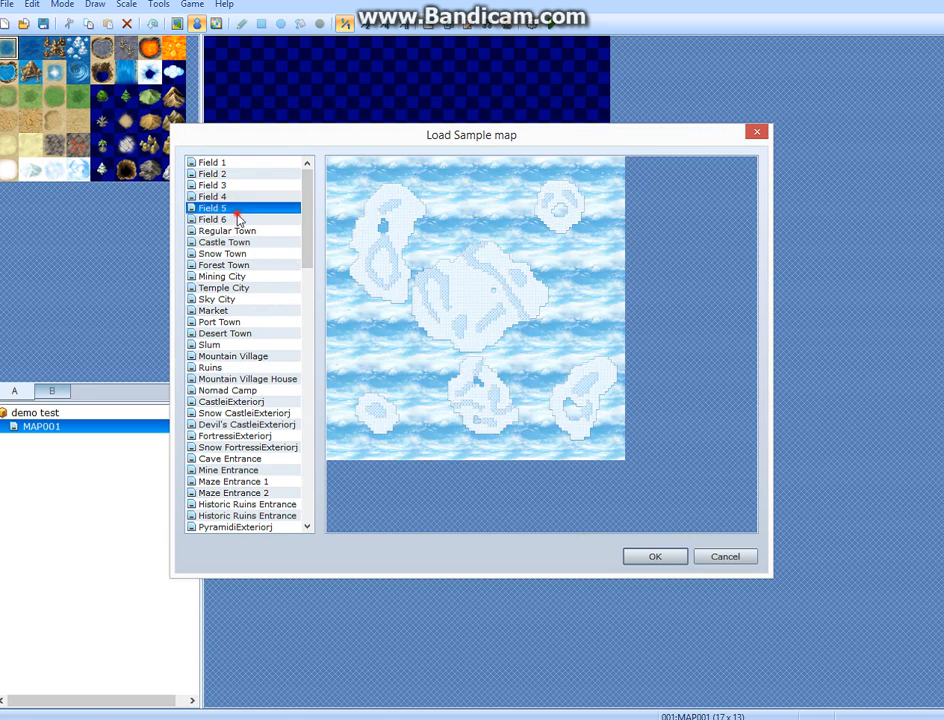
{"action": "left_click", "coordinate": [237, 217]}
{"action": "left_click", "coordinate": [214, 185]}
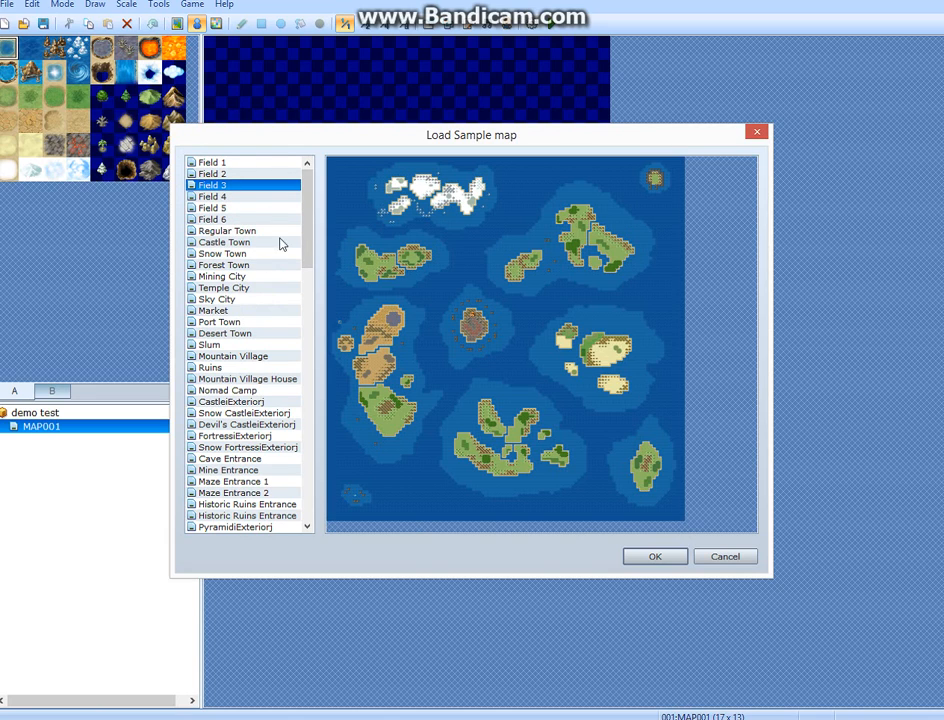
Preview the town, village, castle exterior and dungeon entrance sample maps, from Regular Town down to the pyramid exterior.
{"action": "left_click", "coordinate": [266, 232]}
{"action": "left_click", "coordinate": [254, 243]}
{"action": "left_click", "coordinate": [250, 255]}
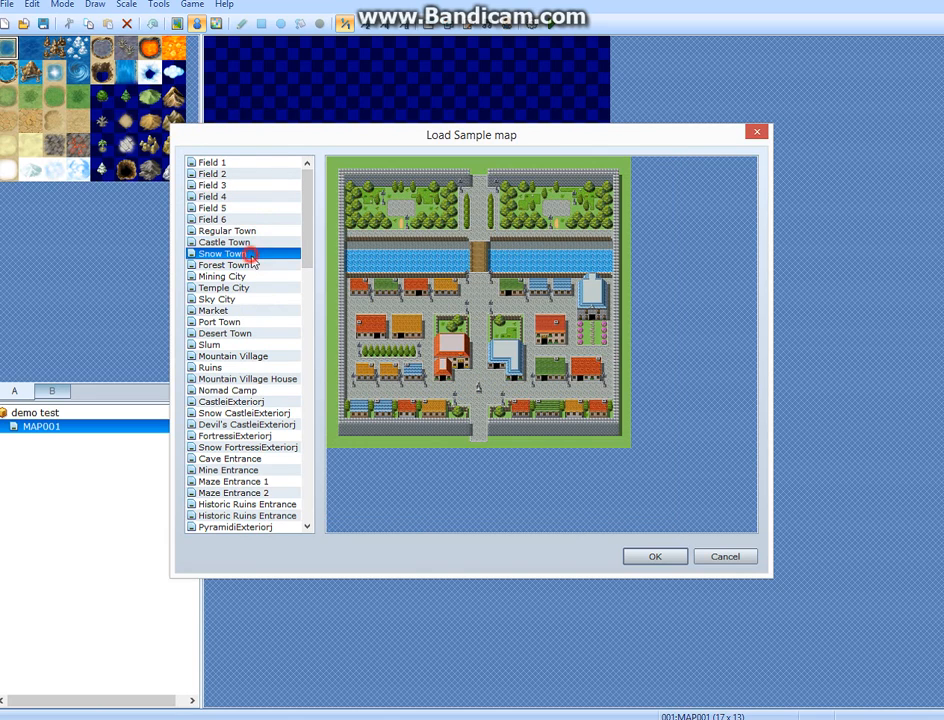
{"action": "left_click", "coordinate": [249, 266]}
{"action": "left_click", "coordinate": [248, 277]}
{"action": "left_click", "coordinate": [250, 289]}
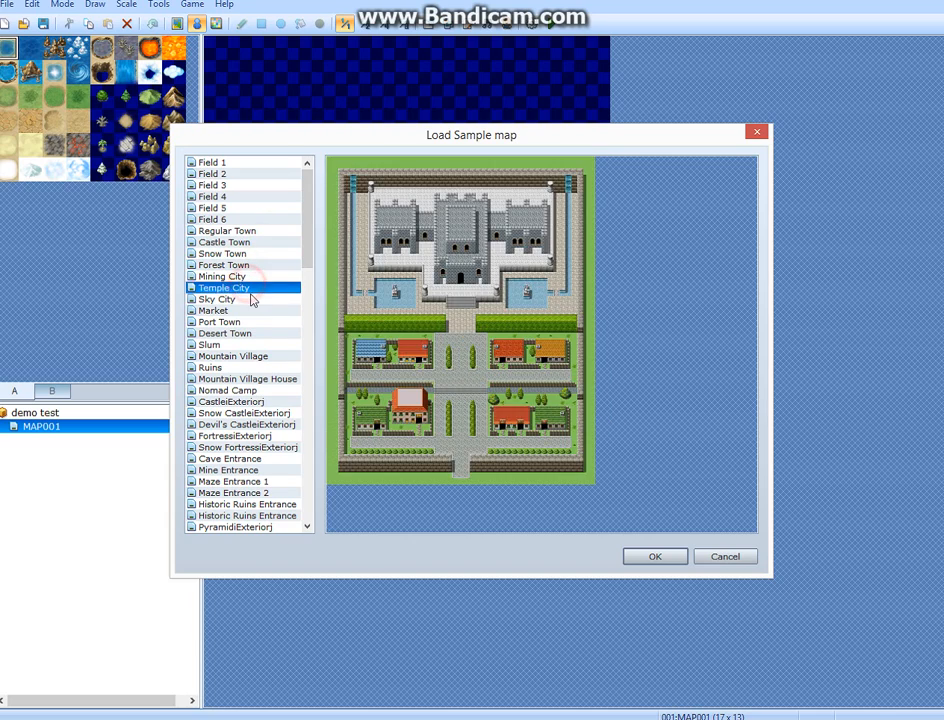
{"action": "left_click", "coordinate": [250, 300]}
{"action": "left_click", "coordinate": [245, 311]}
{"action": "left_click", "coordinate": [250, 356]}
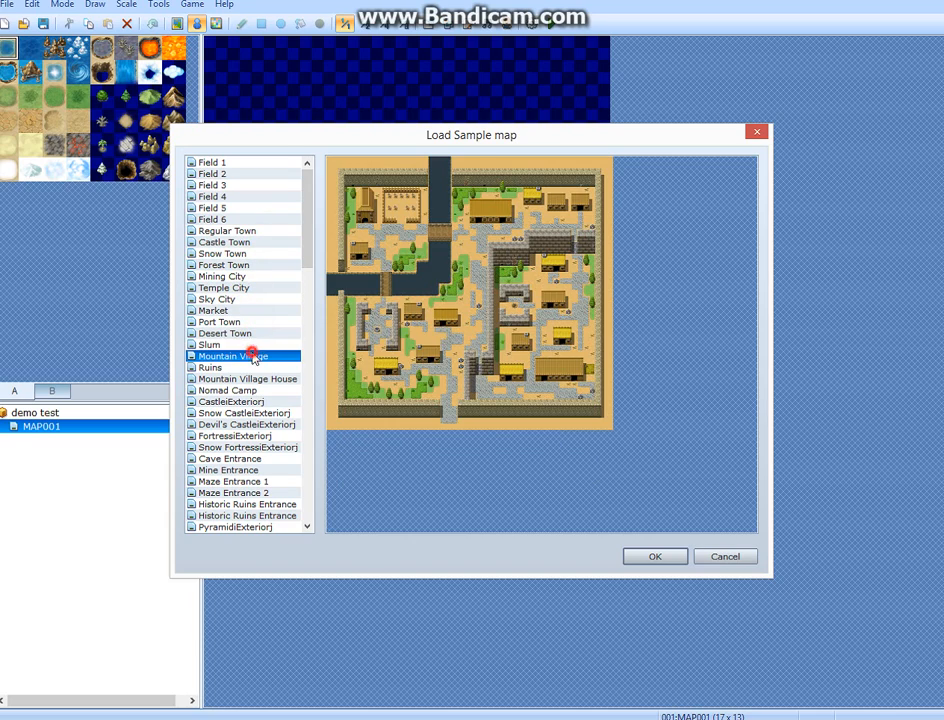
{"action": "left_click", "coordinate": [250, 379]}
{"action": "left_click", "coordinate": [262, 401]}
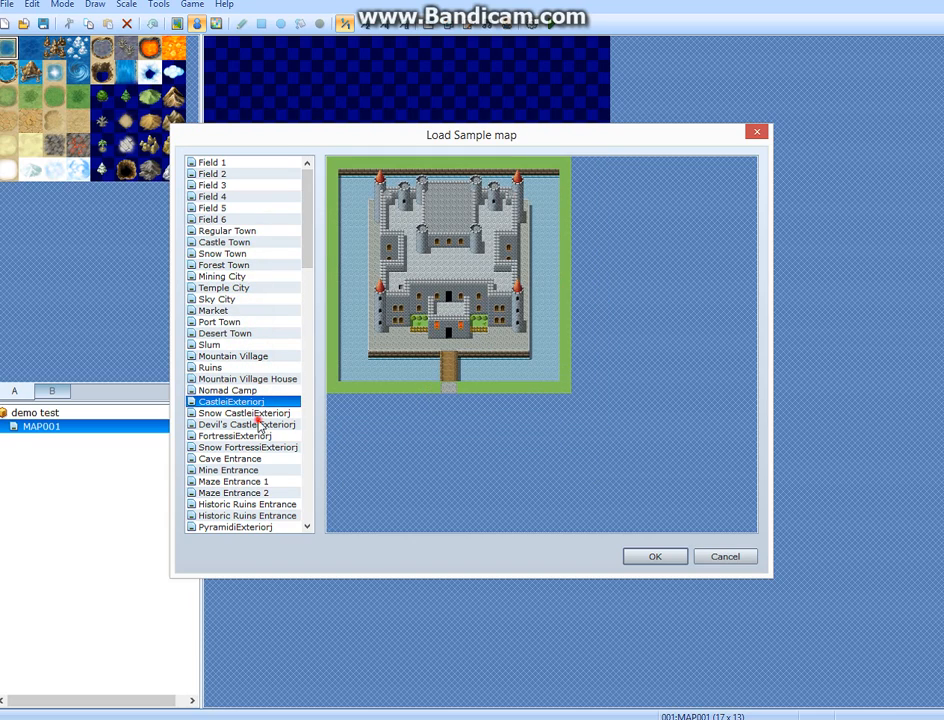
{"action": "left_click", "coordinate": [257, 424]}
{"action": "left_click", "coordinate": [255, 436]}
{"action": "left_click", "coordinate": [255, 470]}
{"action": "left_click", "coordinate": [260, 493]}
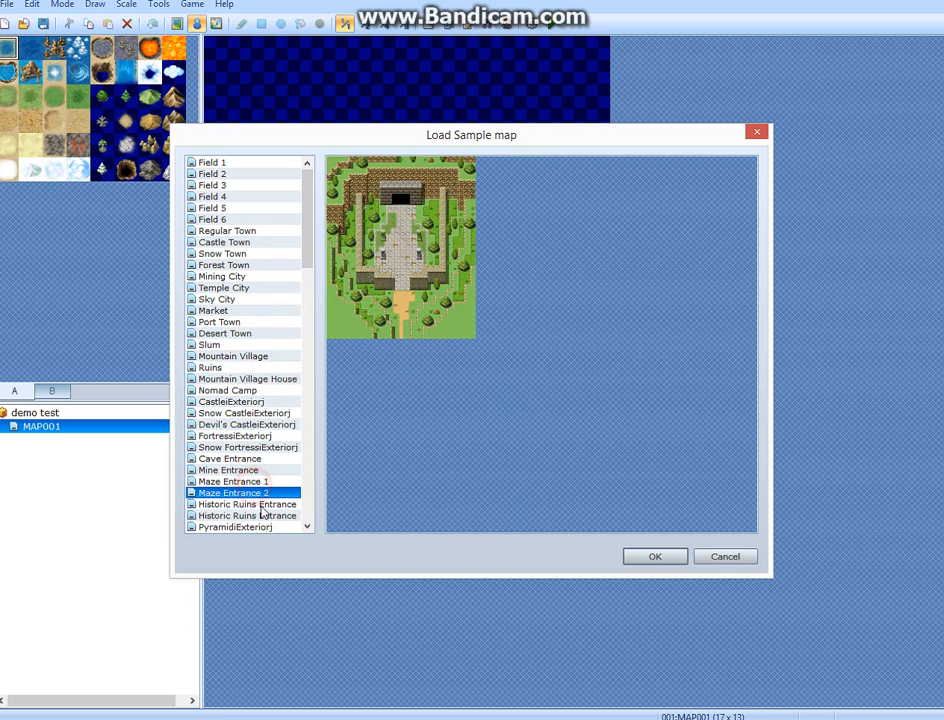
{"action": "left_click", "coordinate": [262, 514]}
{"action": "left_click", "coordinate": [262, 526]}
Preview the sample maps from Lost Forest and Poison Swamp through the house interiors to Abandoned House.
{"action": "key", "text": "Down"}
{"action": "key", "text": "Down"}
{"action": "key", "text": "Up"}
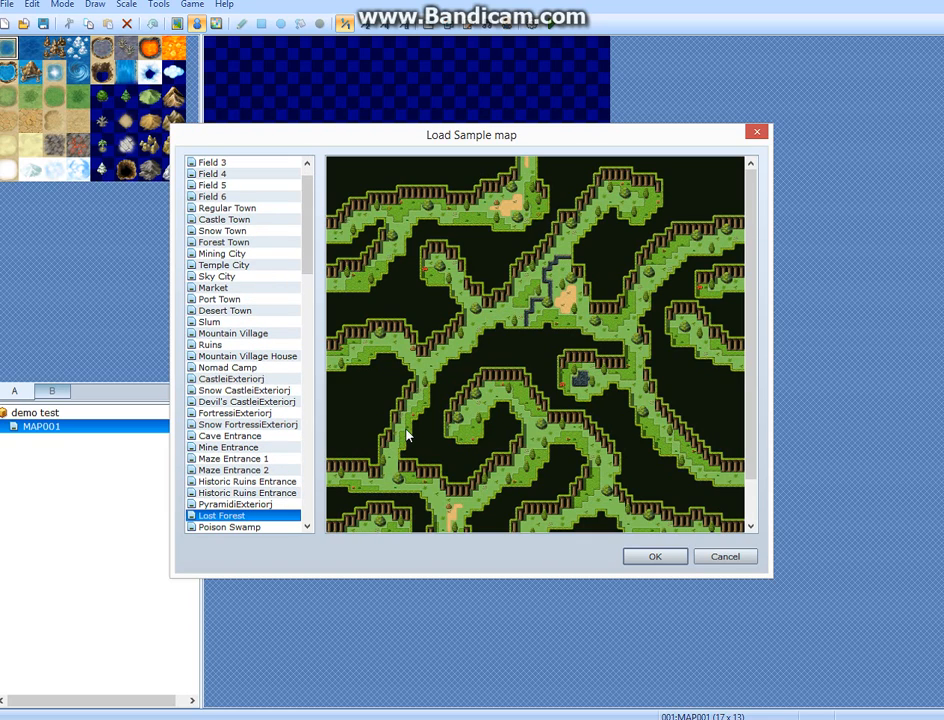
{"action": "key", "text": "Down"}
{"action": "key", "text": "Up"}
{"action": "key", "text": "Up"}
{"action": "key", "text": "Down"}
{"action": "key", "text": "Down"}
{"action": "key", "text": "Down"}
{"action": "key", "text": "Down"}
{"action": "key", "text": "Down"}
{"action": "key", "text": "Down"}
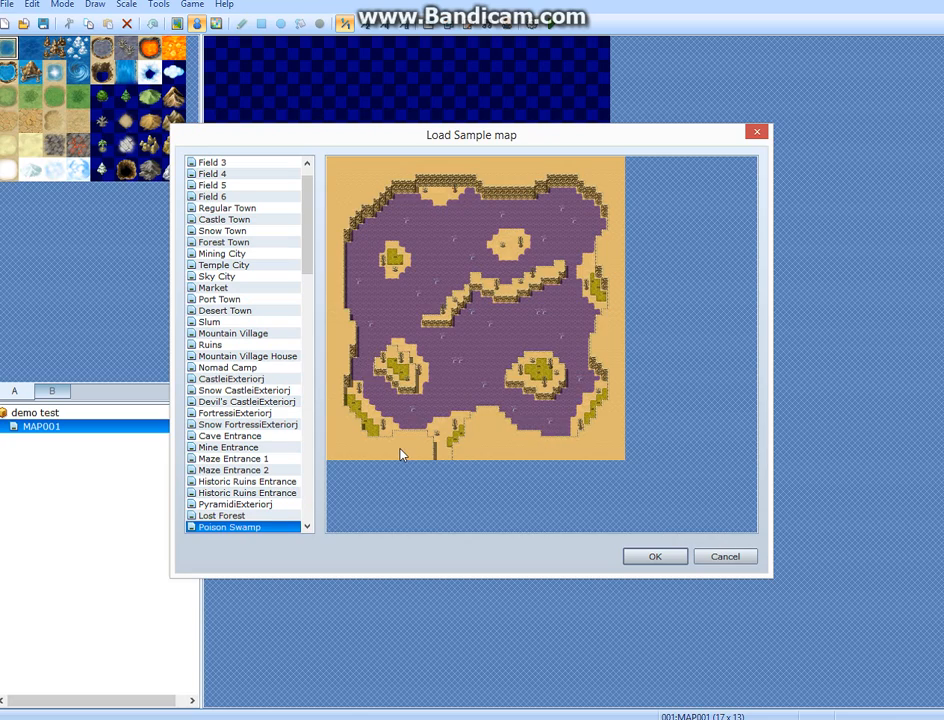
{"action": "key", "text": "Down"}
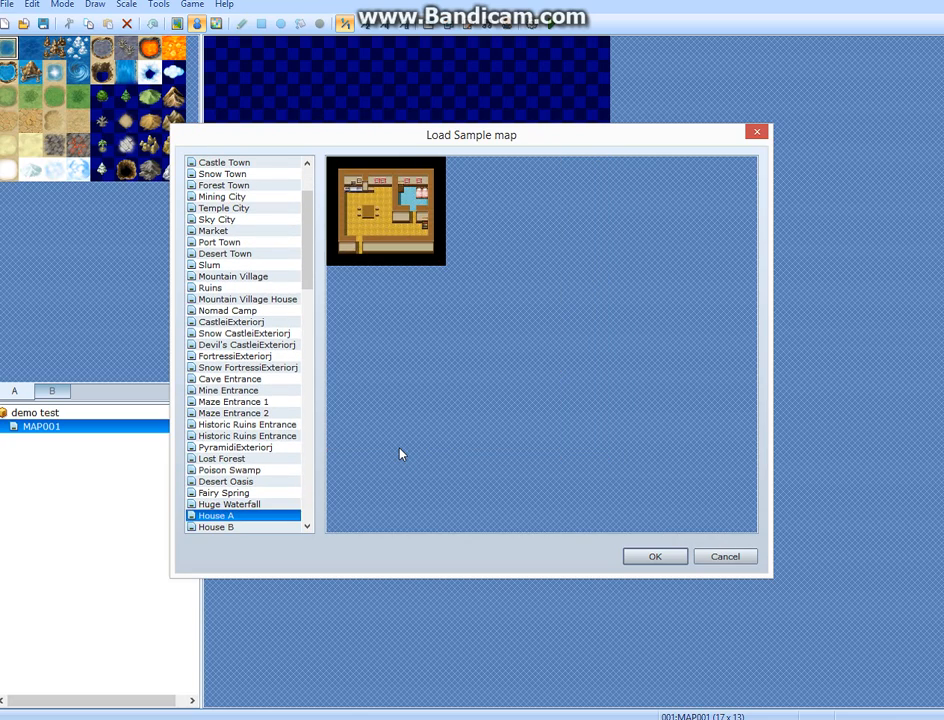
{"action": "key", "text": "Down"}
{"action": "key", "text": "Down"}
{"action": "key", "text": "Down"}
{"action": "key", "text": "Down"}
{"action": "key", "text": "Down"}
{"action": "key", "text": "Down"}
{"action": "key", "text": "Down"}
{"action": "key", "text": "Down"}
{"action": "key", "text": "Down"}
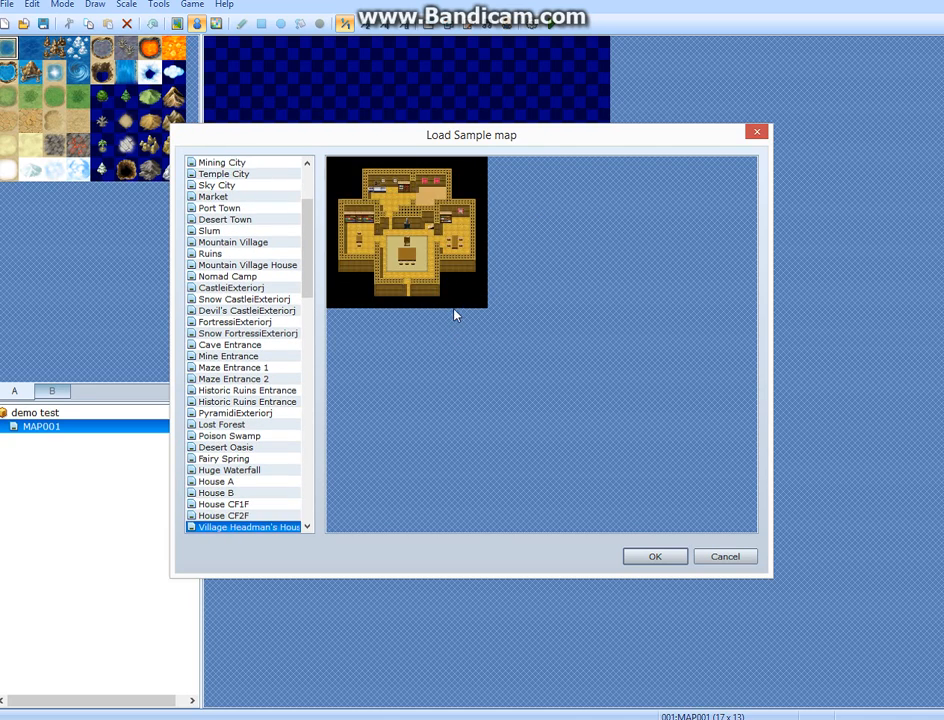
{"action": "key", "text": "Down"}
{"action": "key", "text": "Down"}
{"action": "key", "text": "Down"}
{"action": "key", "text": "Down"}
{"action": "key", "text": "Down"}
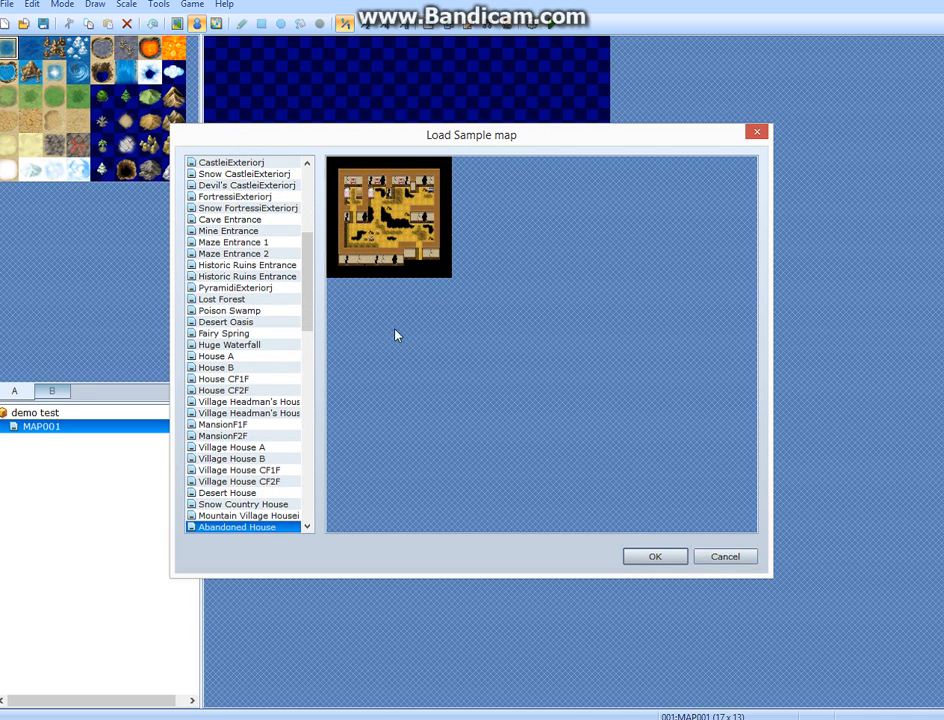
Load the Castle Town sample map under MAP001 and display it at a smaller scale so the whole town fits.
{"action": "scroll", "coordinate": [312, 262], "scroll_direction": "up", "scroll_amount": 7}
{"action": "left_click", "coordinate": [249, 162]}
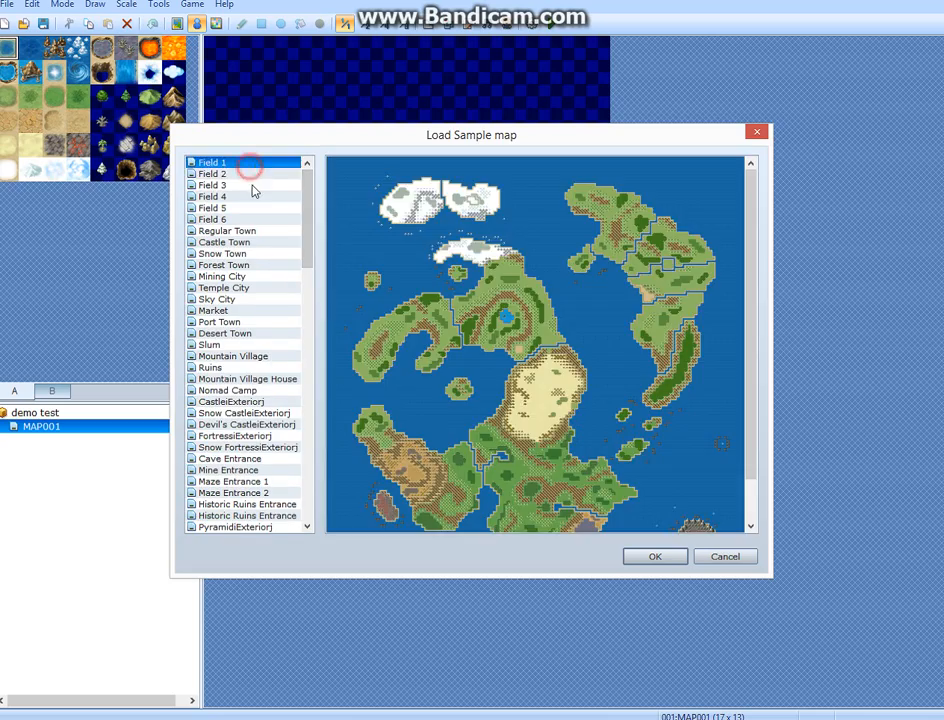
{"action": "left_click", "coordinate": [240, 185]}
{"action": "left_click", "coordinate": [238, 242]}
{"action": "left_click", "coordinate": [657, 556]}
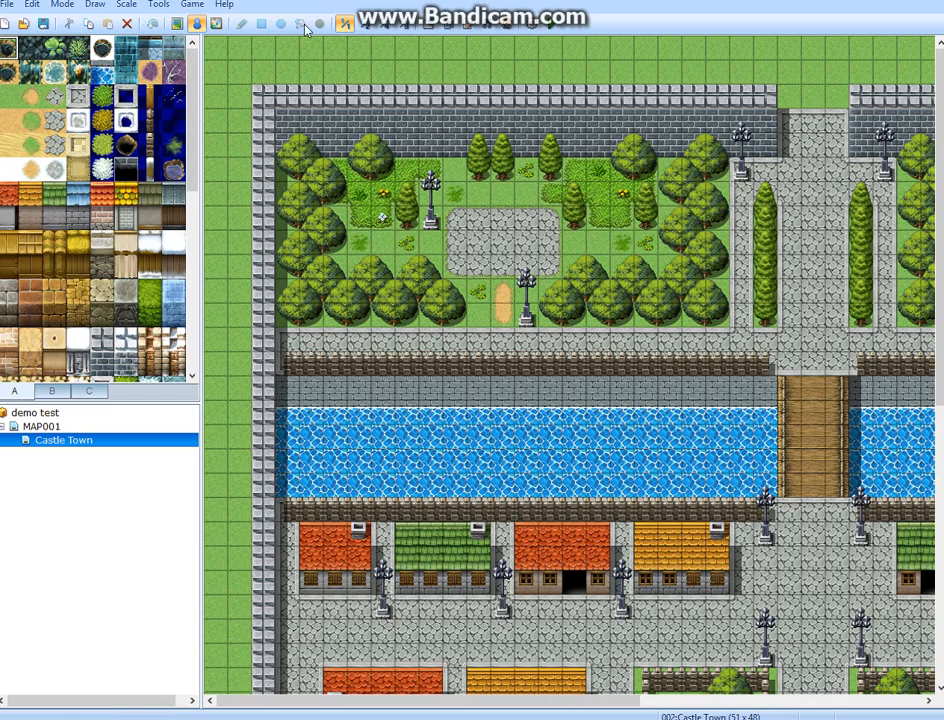
{"action": "left_click", "coordinate": [378, 27]}
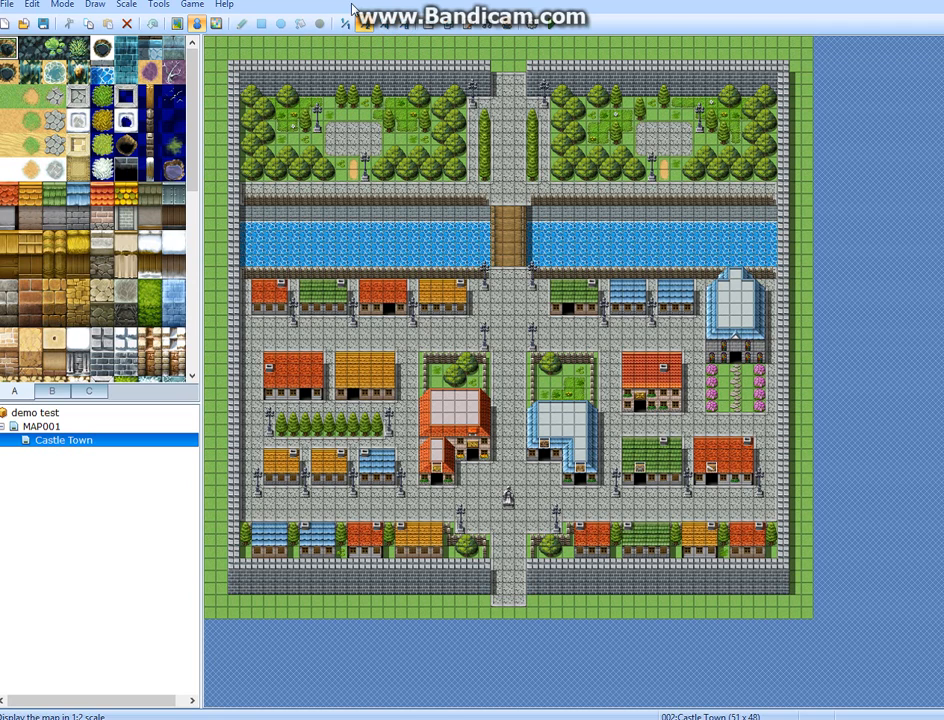
Open Castle Town's map properties and review its size, name, display name and battleback graphic.
{"action": "right_click", "coordinate": [155, 444]}
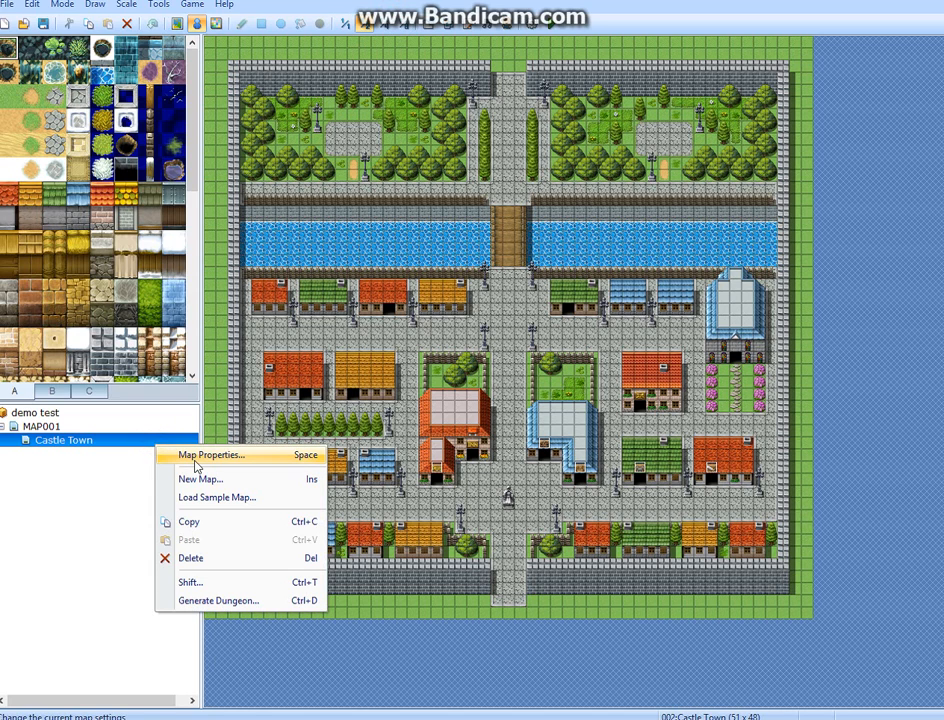
{"action": "left_click", "coordinate": [196, 460]}
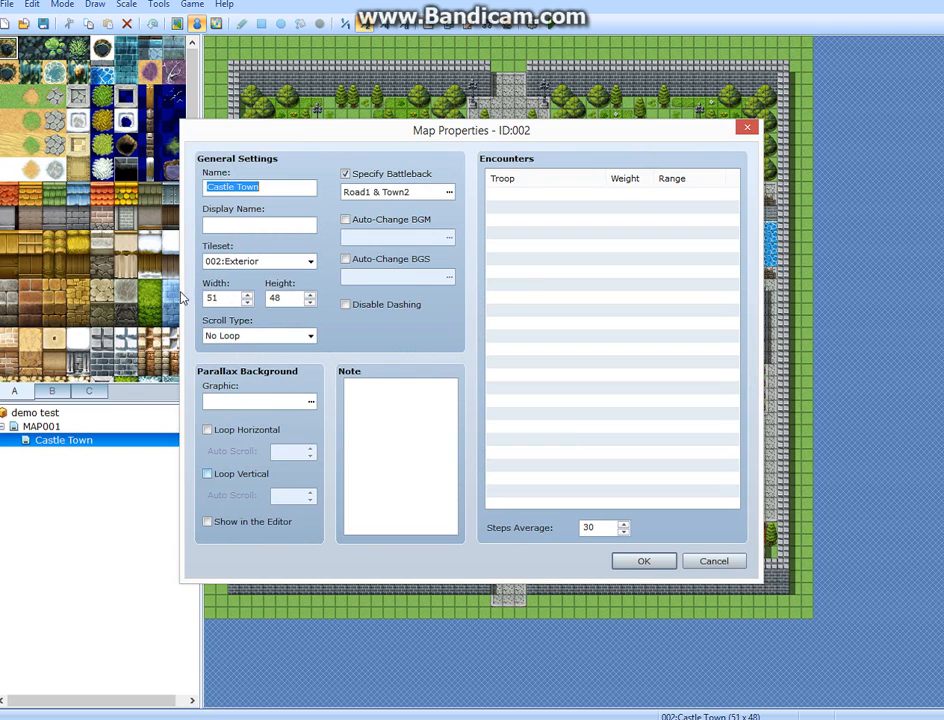
{"action": "left_click", "coordinate": [225, 297]}
{"action": "double_click", "coordinate": [285, 297]}
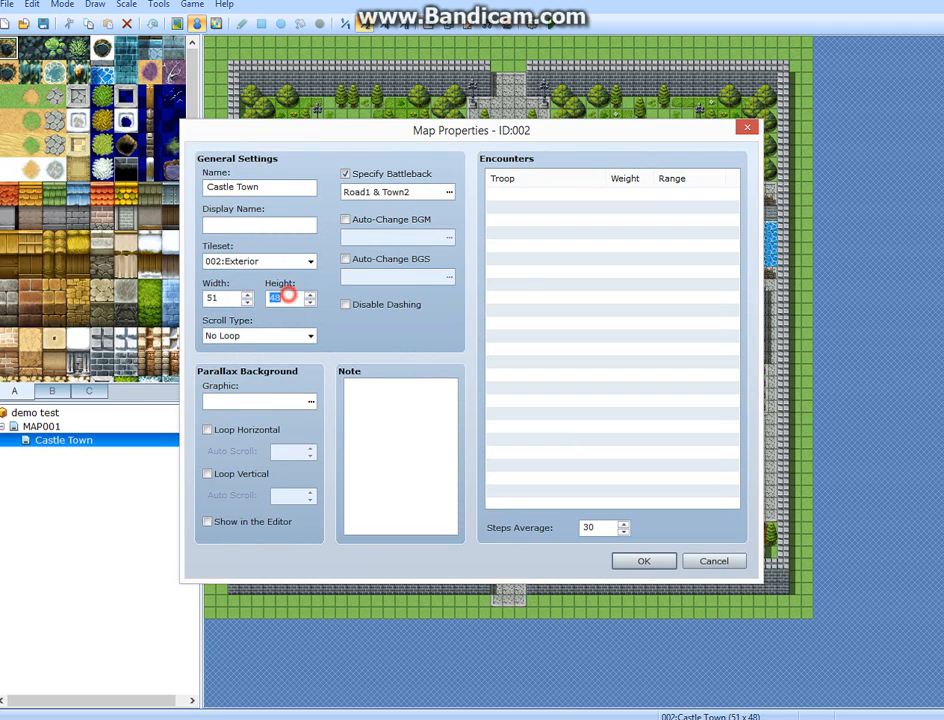
{"action": "left_click", "coordinate": [257, 186]}
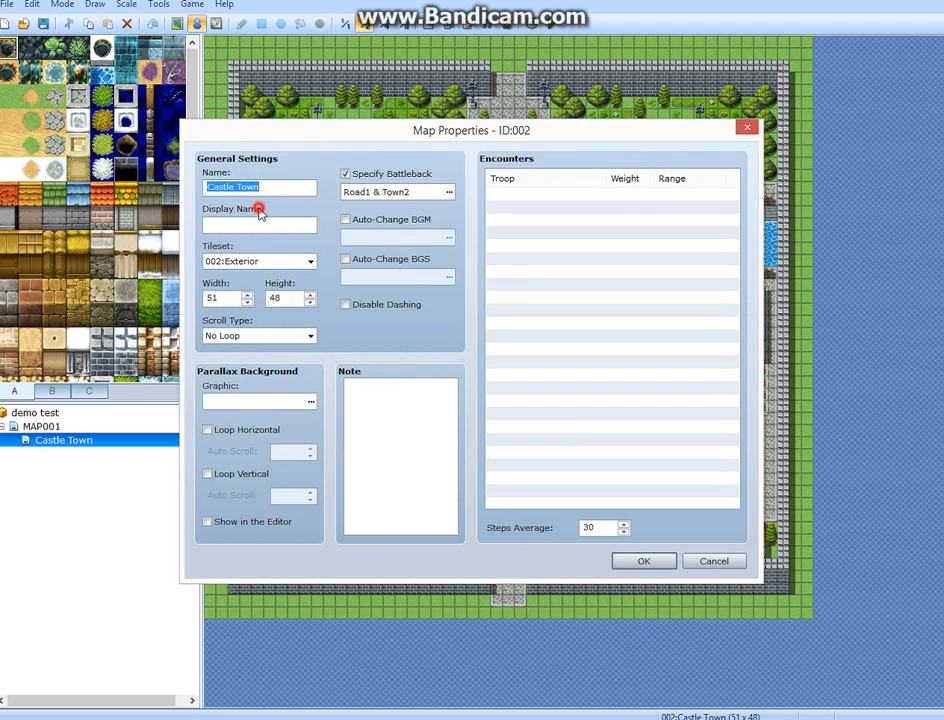
{"action": "left_click", "coordinate": [264, 222]}
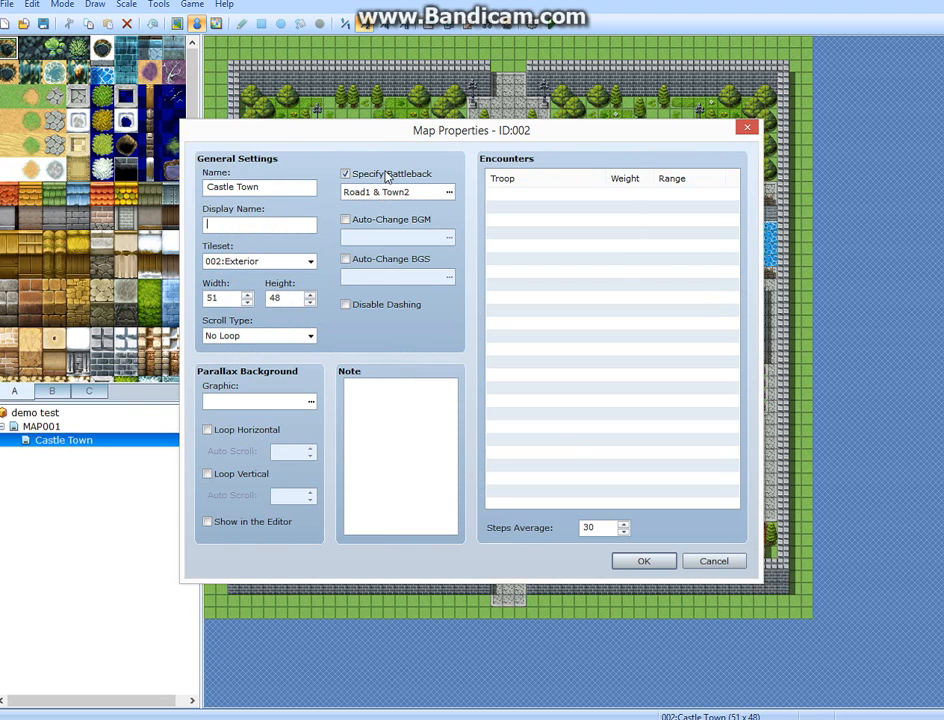
{"action": "left_click", "coordinate": [449, 194]}
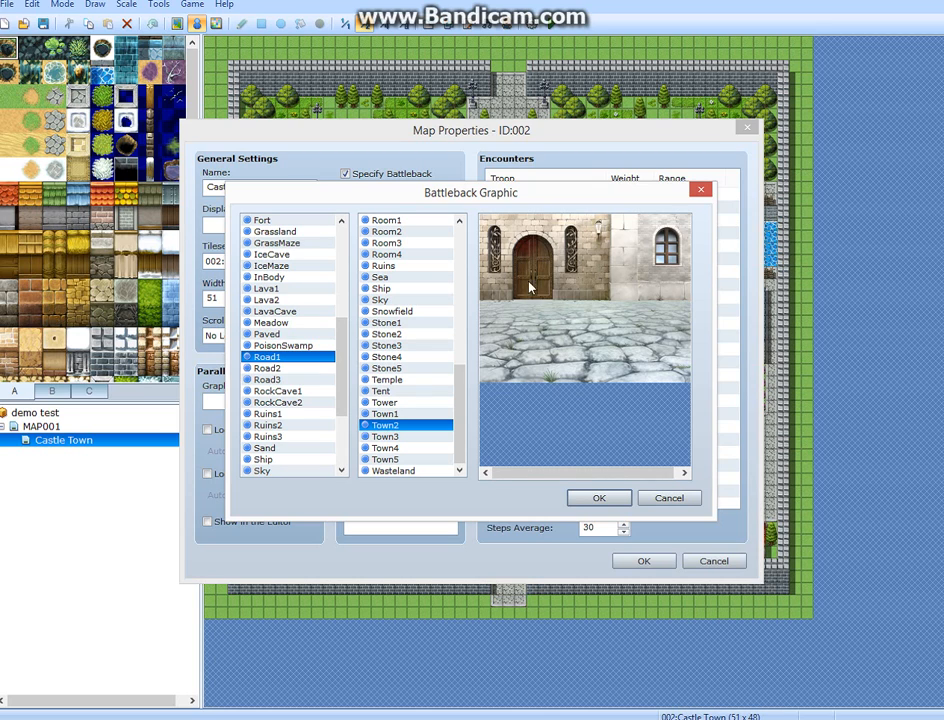
{"action": "left_click", "coordinate": [598, 499]}
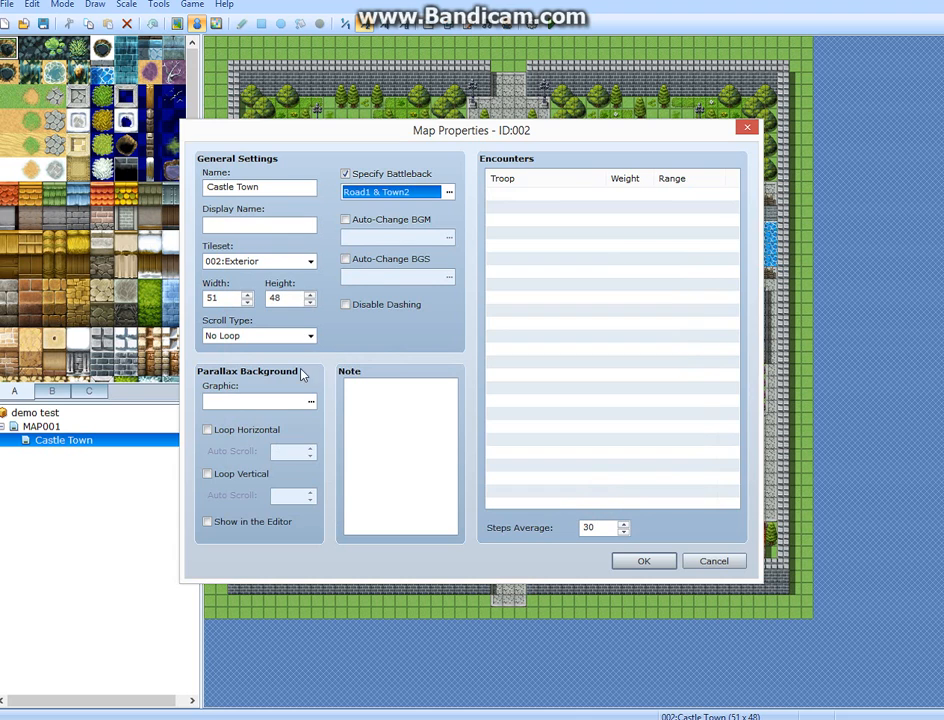
Change Castle Town's tileset to 001:Field and apply the map properties.
{"action": "left_click", "coordinate": [313, 262]}
{"action": "left_click", "coordinate": [268, 276]}
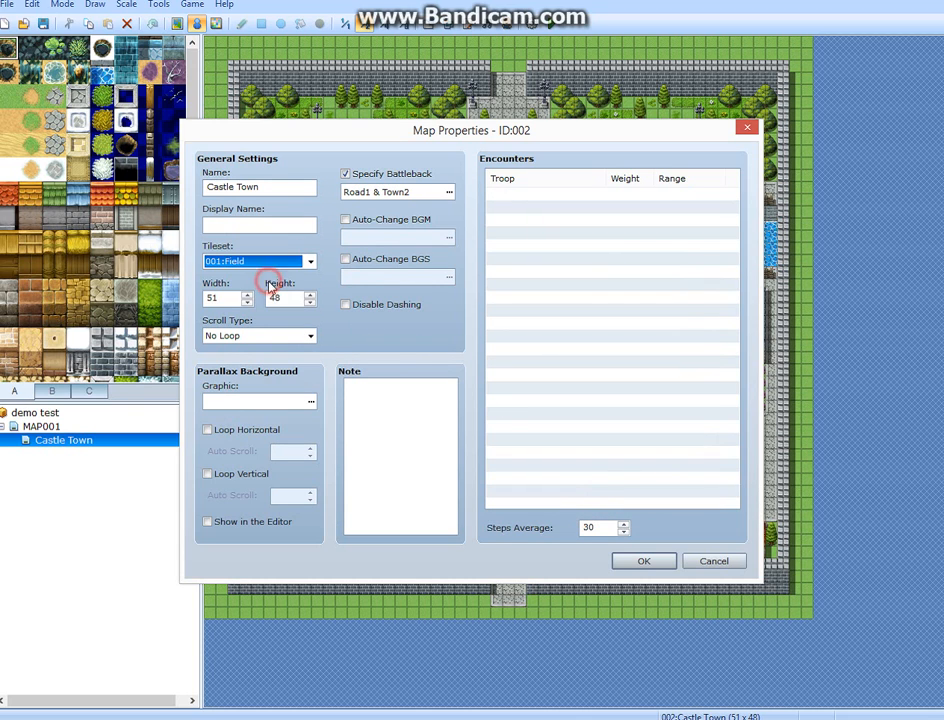
{"action": "left_click", "coordinate": [645, 559]}
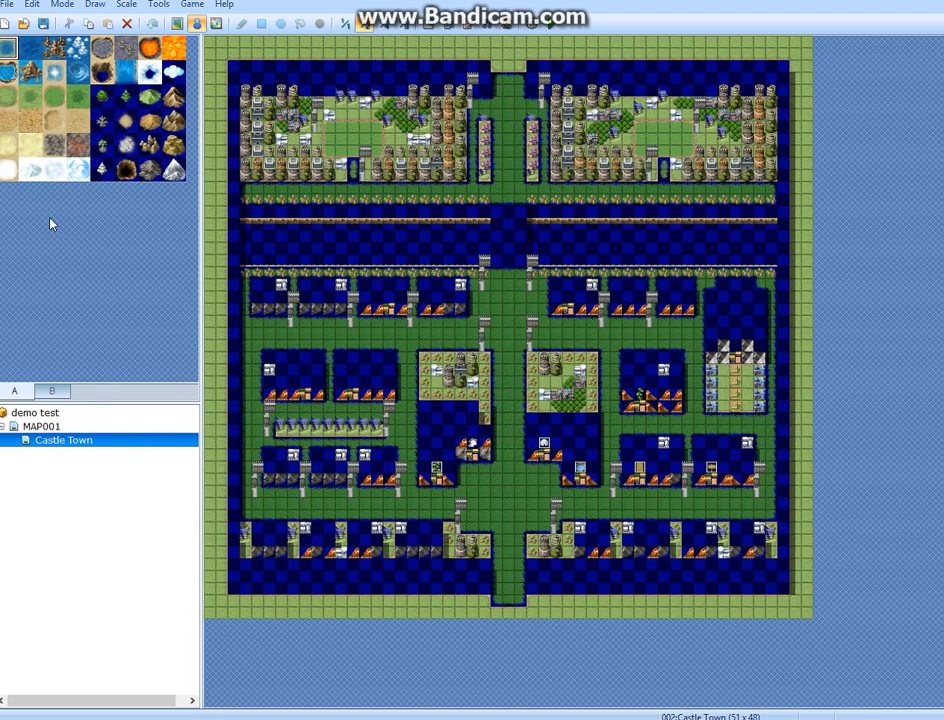
Change Castle Town's tileset to 003:Interior in its map properties and apply it to the map.
{"action": "left_click", "coordinate": [52, 390]}
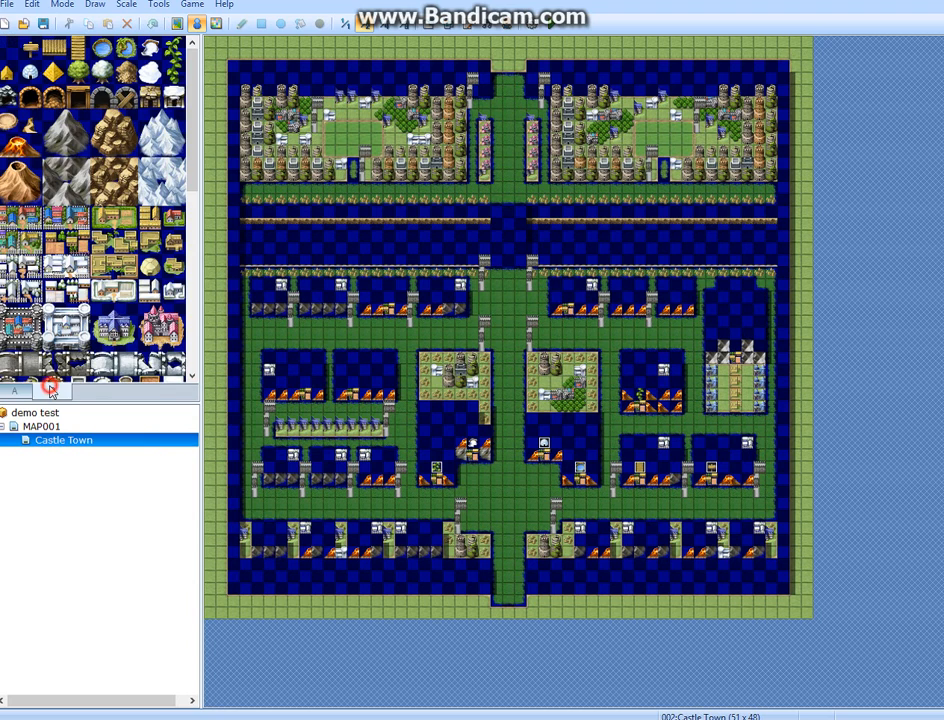
{"action": "right_click", "coordinate": [106, 446]}
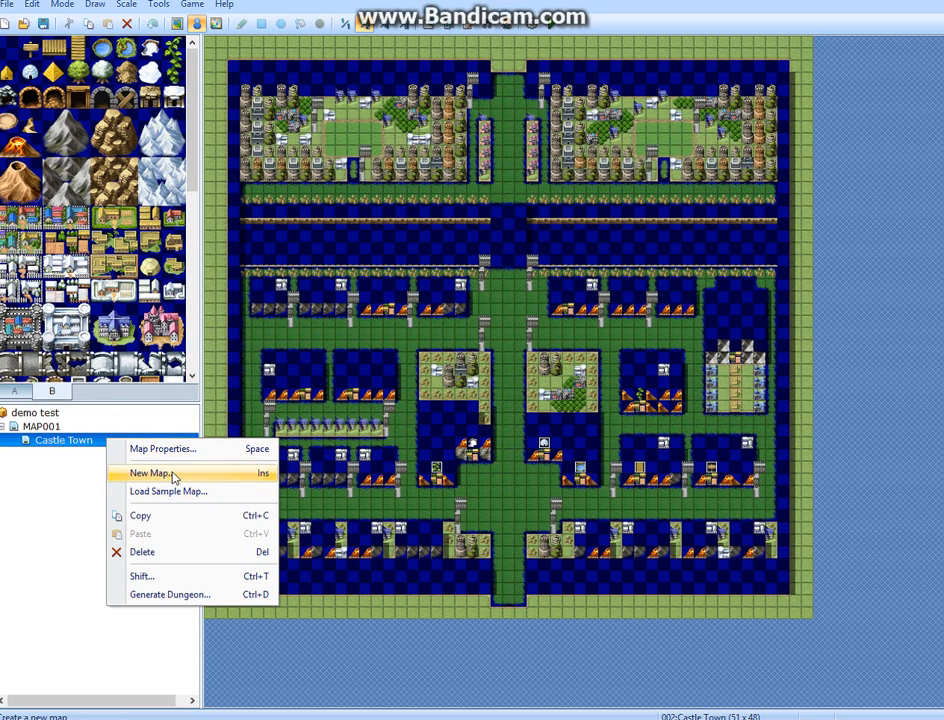
{"action": "left_click", "coordinate": [200, 448]}
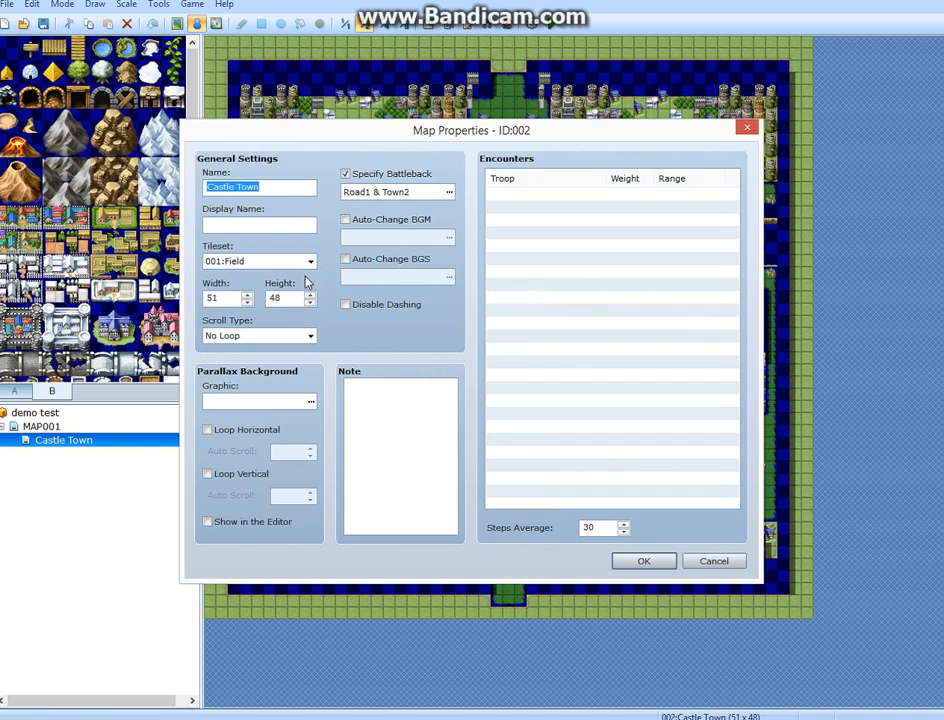
{"action": "left_click", "coordinate": [309, 261]}
{"action": "left_click", "coordinate": [250, 297]}
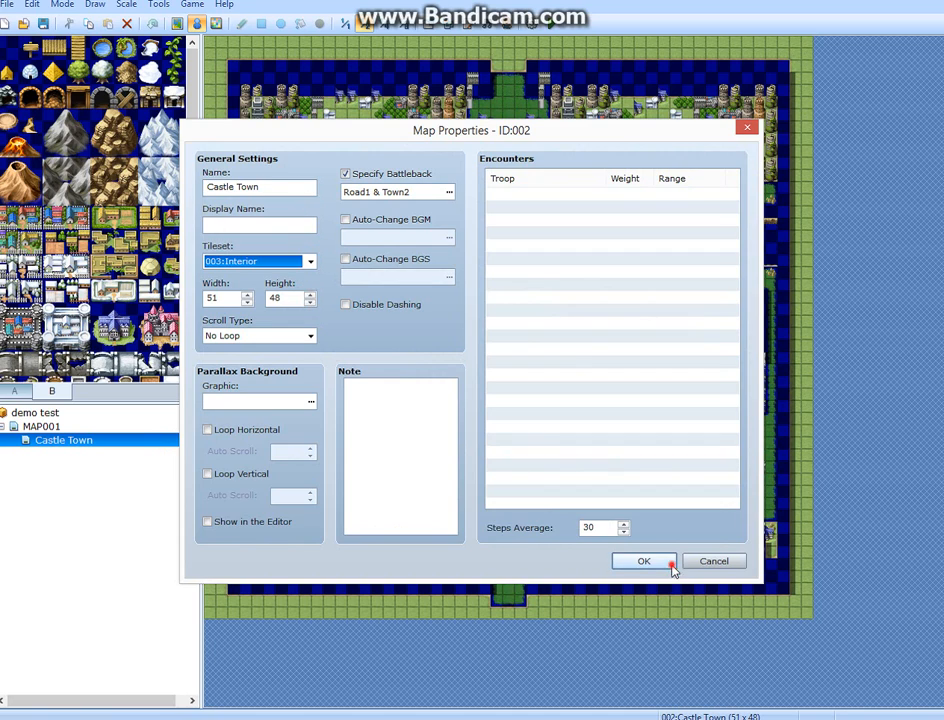
{"action": "left_click", "coordinate": [672, 566]}
{"action": "right_click", "coordinate": [670, 566]}
{"action": "left_click", "coordinate": [497, 440]}
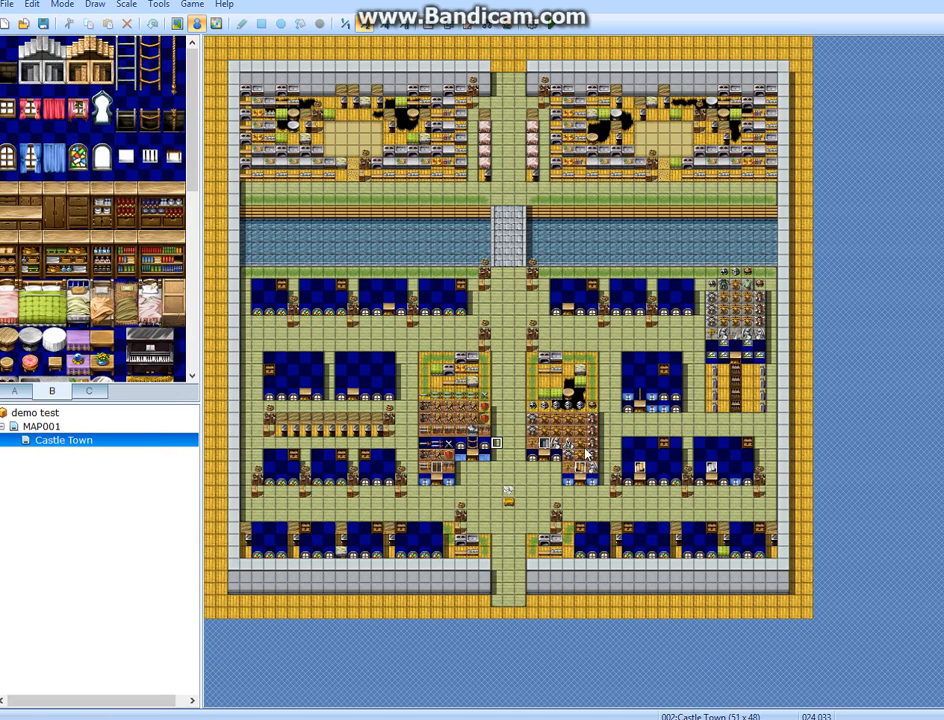
Change Castle Town's tileset to 004:Dungeon in its map properties and apply it to the map.
{"action": "right_click", "coordinate": [92, 443]}
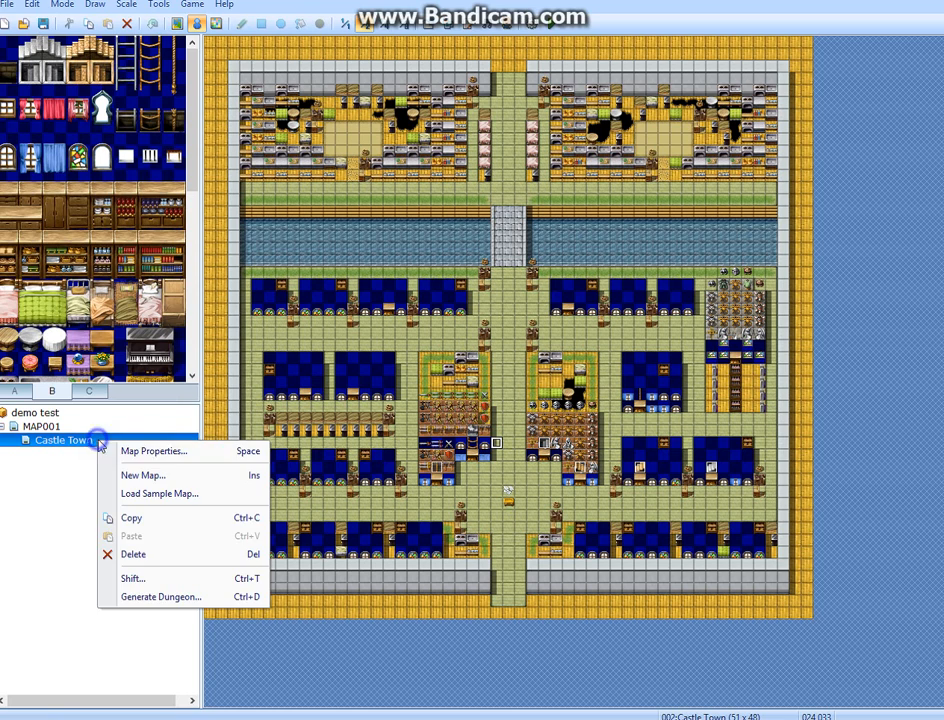
{"action": "left_click", "coordinate": [154, 452]}
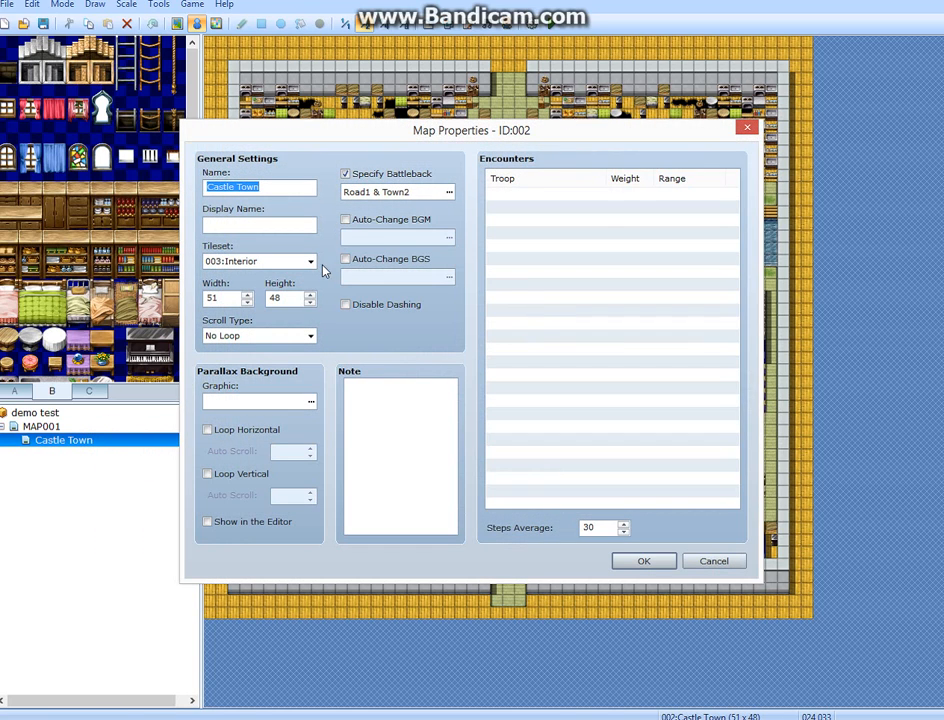
{"action": "left_click", "coordinate": [310, 261]}
{"action": "left_click", "coordinate": [300, 305]}
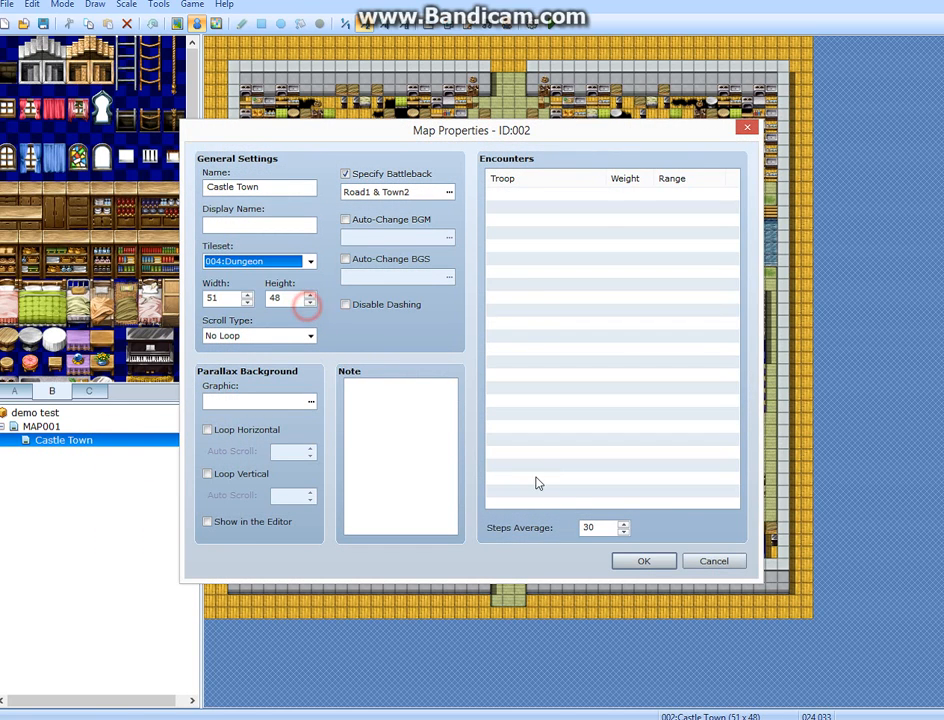
{"action": "left_click", "coordinate": [644, 562]}
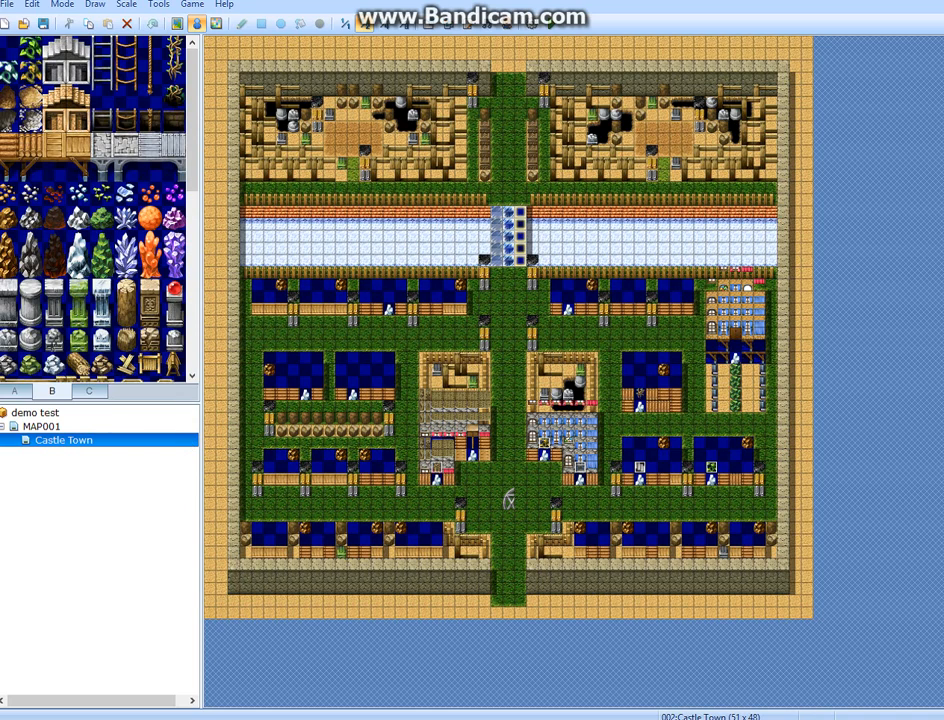
{"action": "left_click", "coordinate": [15, 389]}
{"action": "left_click", "coordinate": [29, 46]}
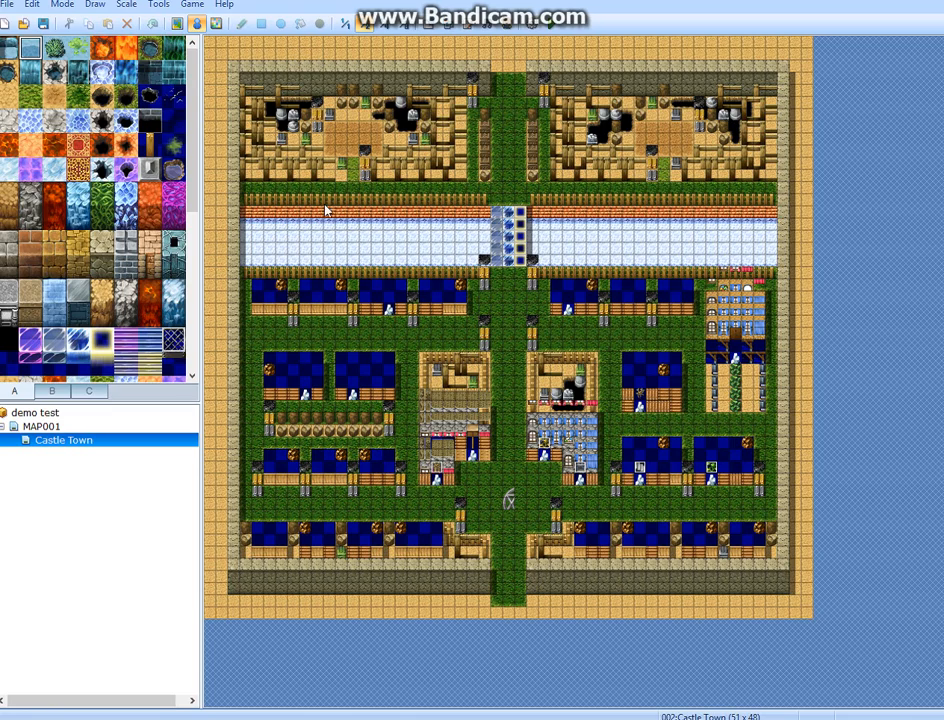
{"action": "double_click", "coordinate": [352, 251]}
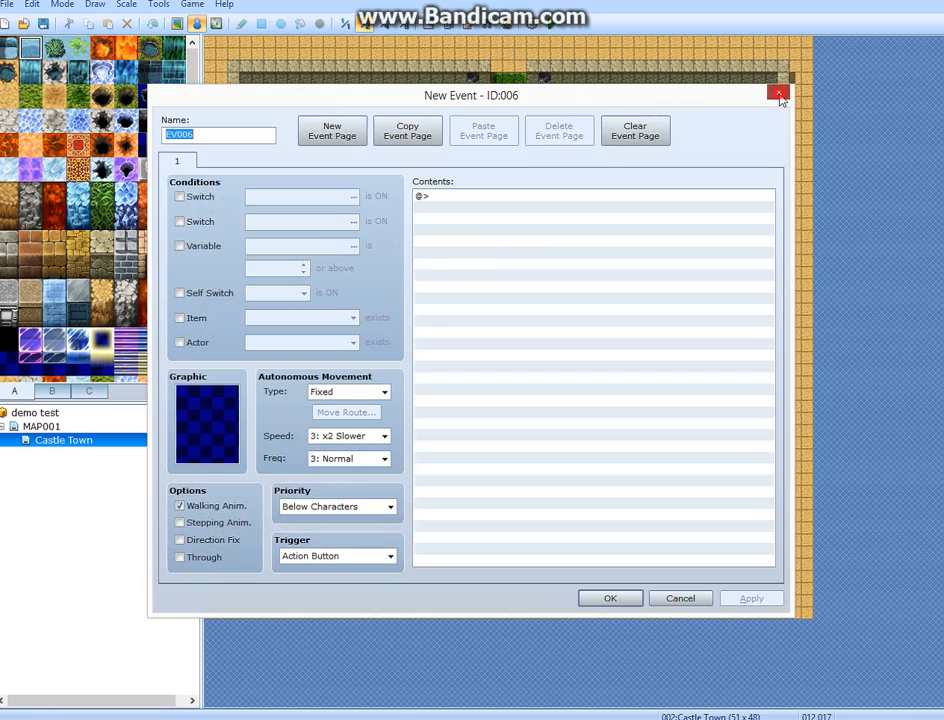
{"action": "left_click", "coordinate": [778, 93]}
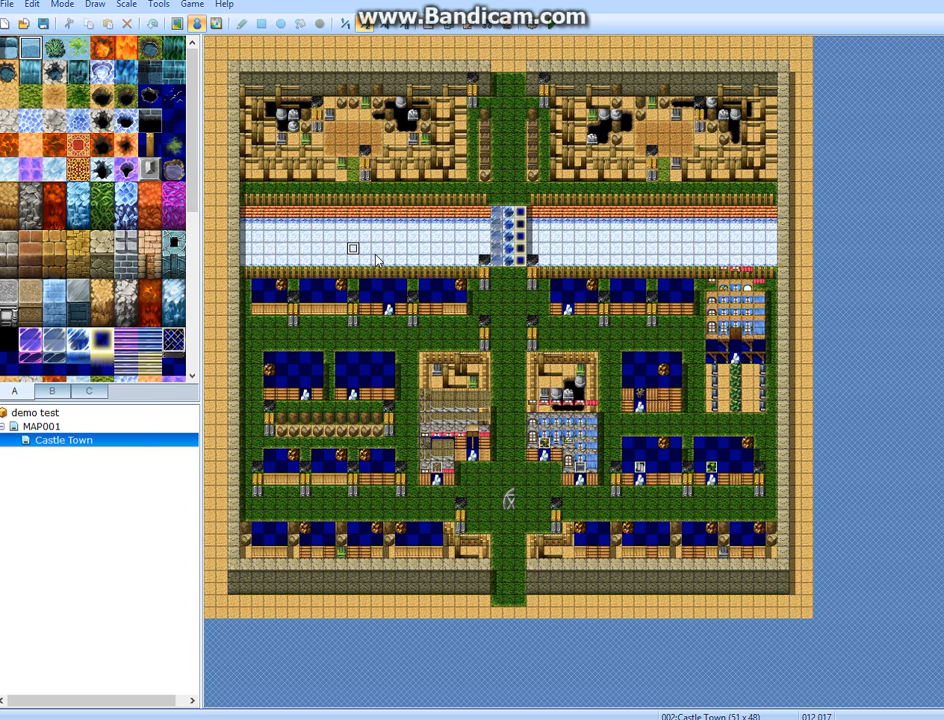
Set Castle Town's tileset back to 002:Exterior and apply the map properties.
{"action": "right_click", "coordinate": [140, 443]}
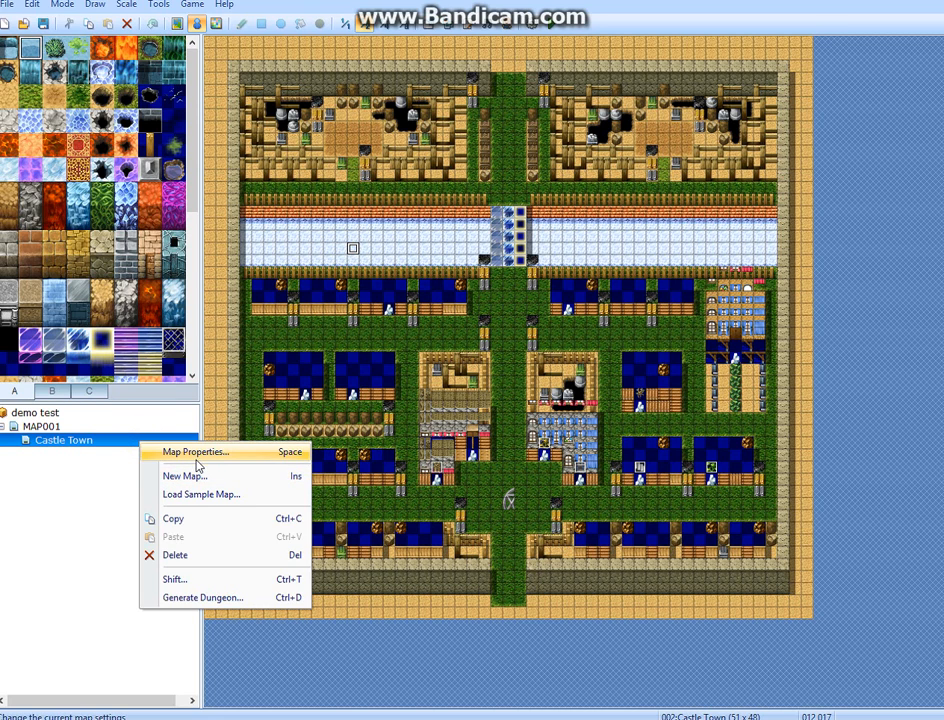
{"action": "left_click", "coordinate": [196, 456]}
{"action": "left_click", "coordinate": [310, 260]}
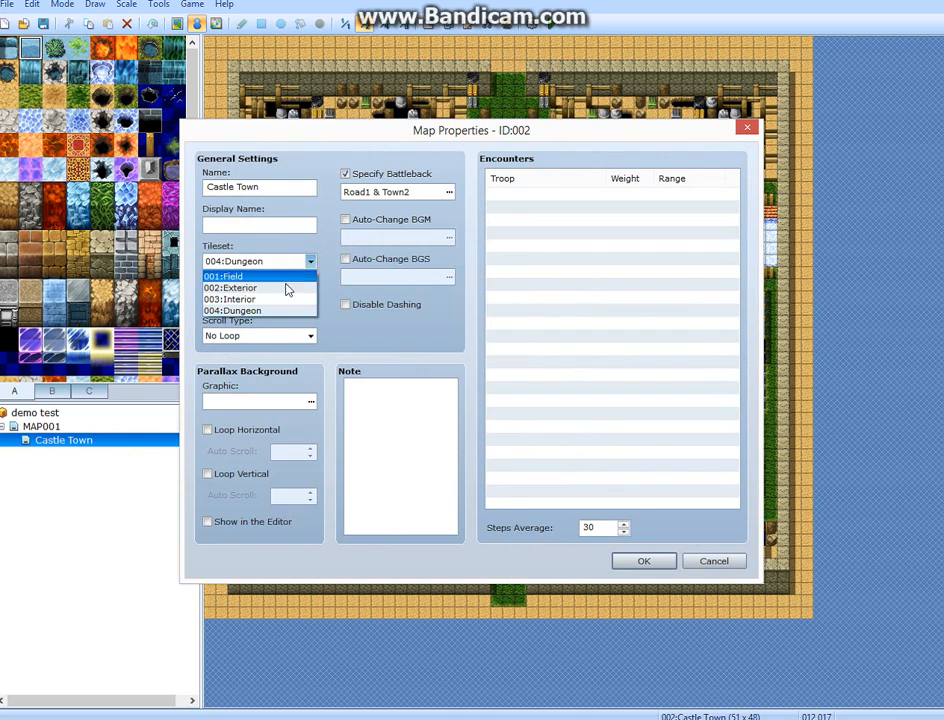
{"action": "left_click", "coordinate": [286, 288]}
{"action": "left_click", "coordinate": [650, 561]}
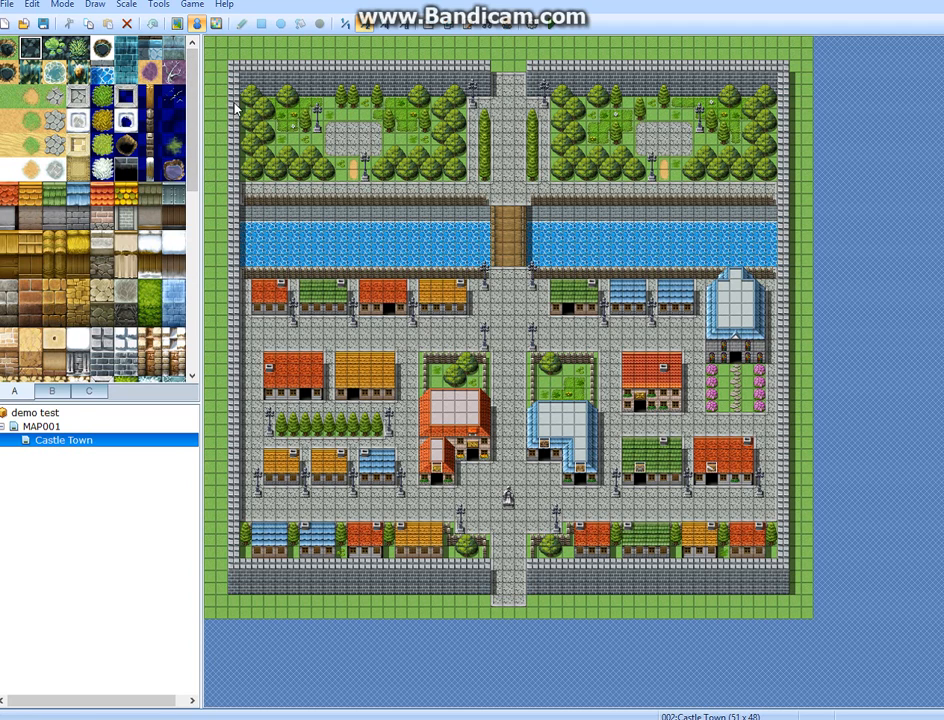
Switch to map editing and paint a two-by-two patch of yellow roof tiles on the street above the yellow-roofed house.
{"action": "left_click", "coordinate": [177, 24]}
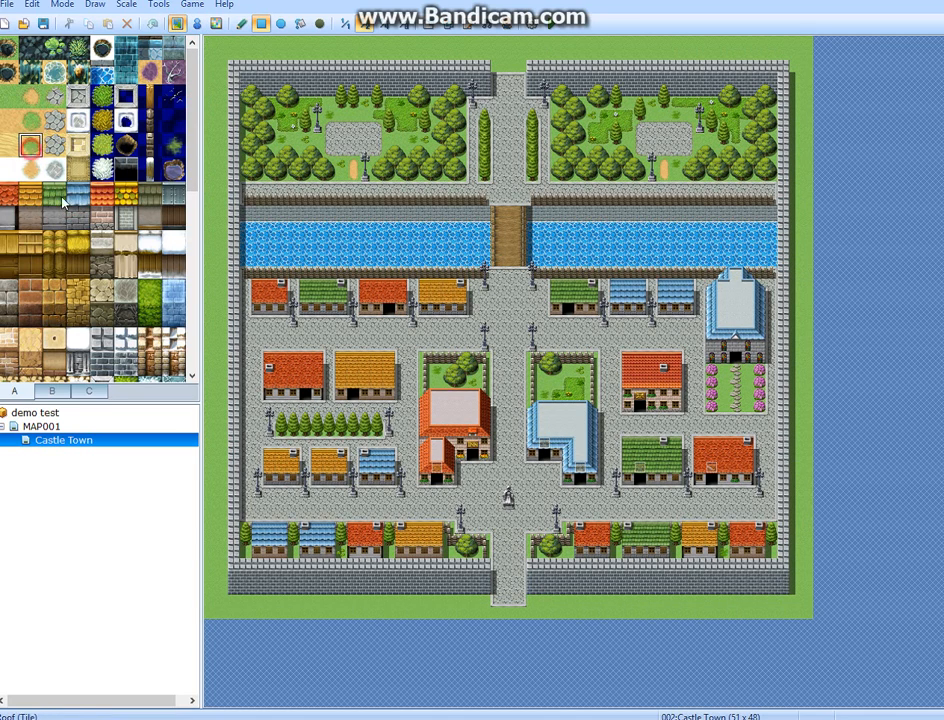
{"action": "left_click", "coordinate": [55, 243]}
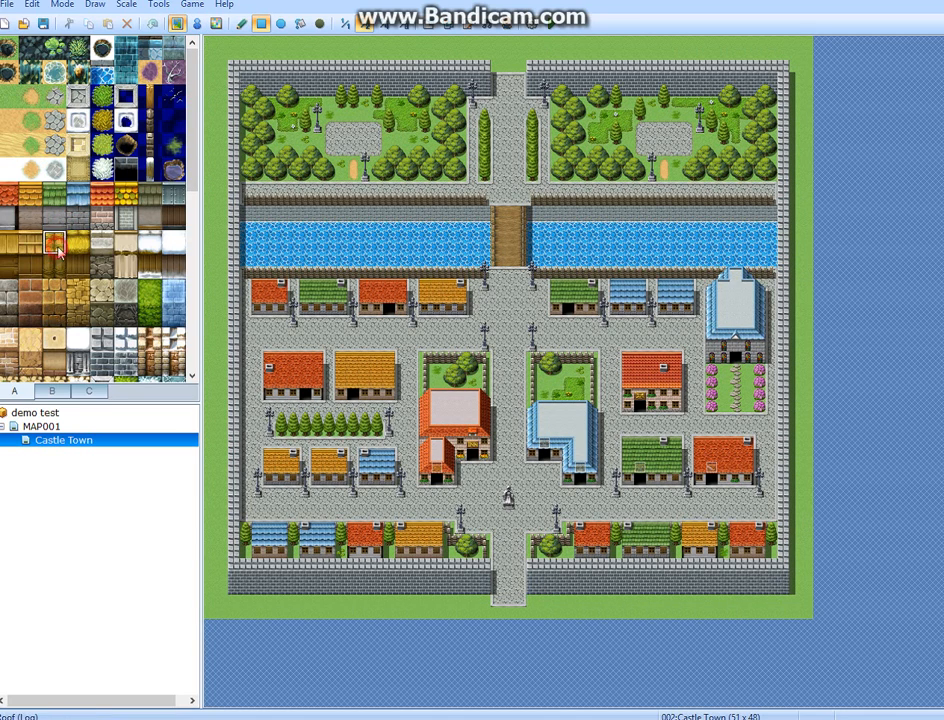
{"action": "left_click", "coordinate": [395, 333]}
{"action": "left_click", "coordinate": [397, 345]}
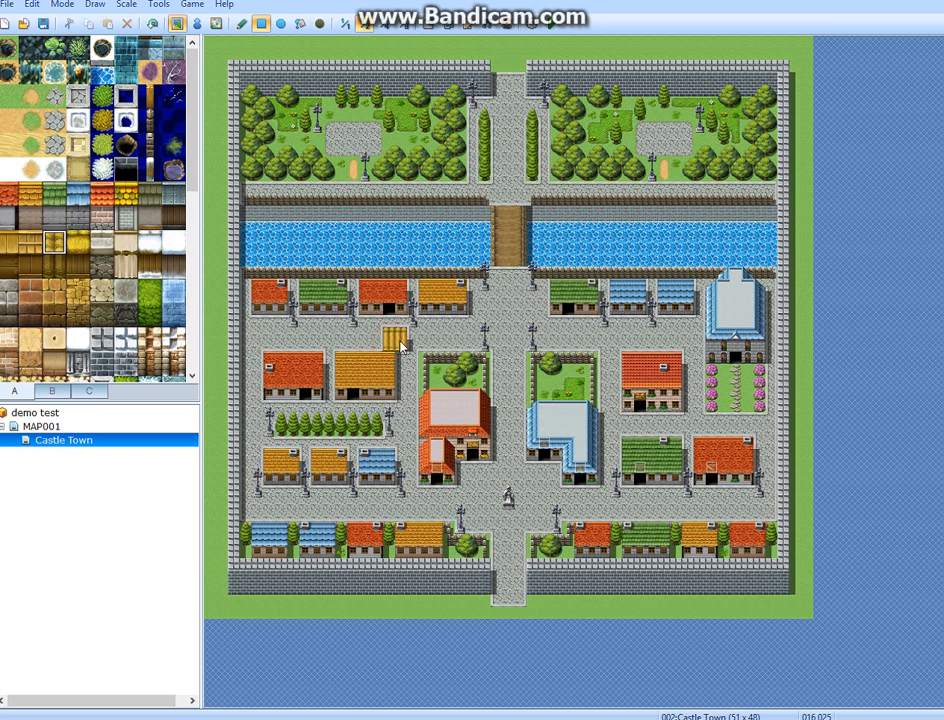
Place the three-by-three yellow wooden roof from tile set C on the central street just below the bridge.
{"action": "left_click", "coordinate": [87, 392]}
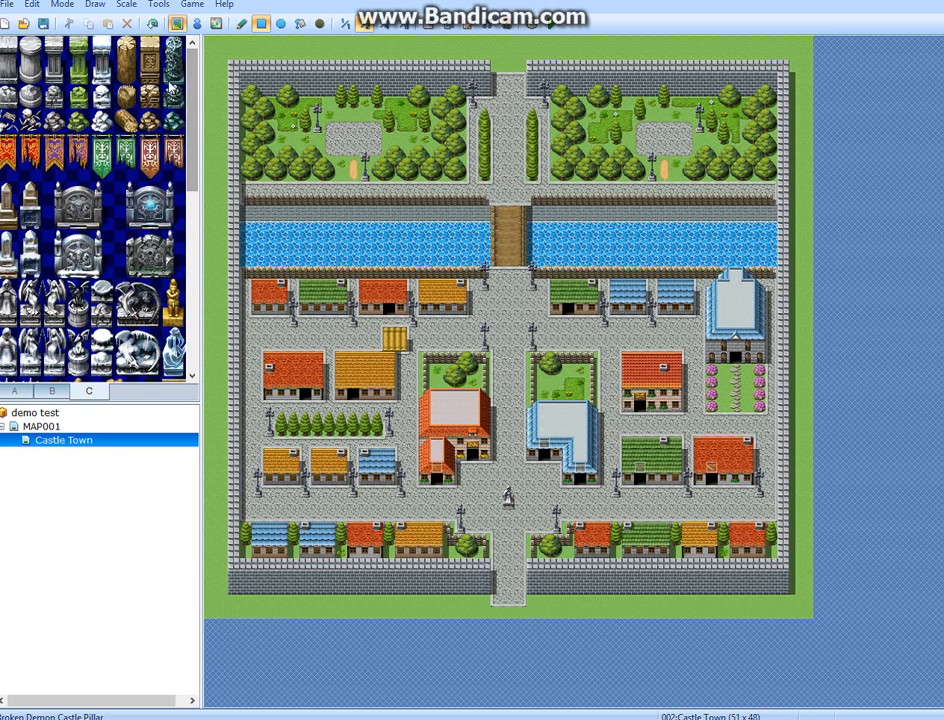
{"action": "left_click_drag", "start_coordinate": [125, 50], "coordinate": [131, 70]}
{"action": "scroll", "coordinate": [160, 200], "scroll_direction": "down", "scroll_amount": 10}
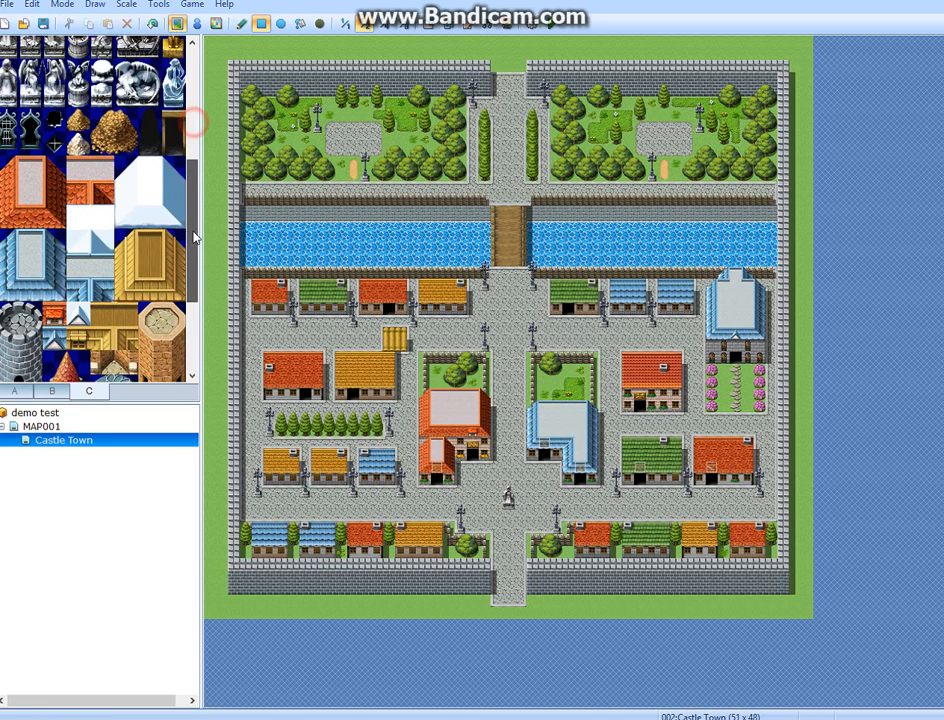
{"action": "left_click_drag", "start_coordinate": [170, 228], "coordinate": [132, 178]}
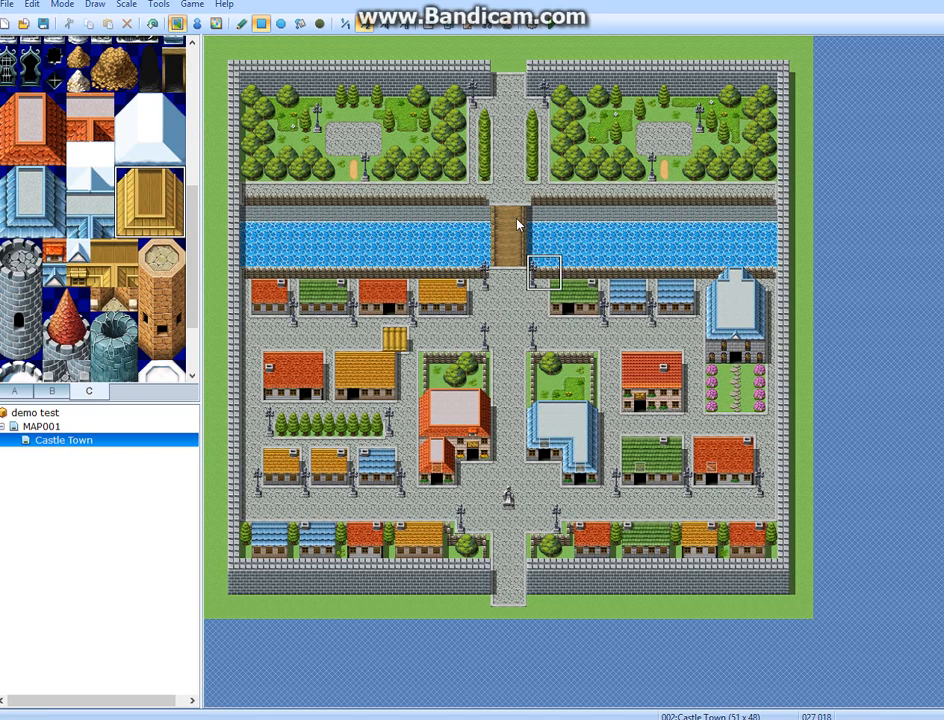
{"action": "left_click", "coordinate": [499, 299]}
{"action": "left_click", "coordinate": [519, 327]}
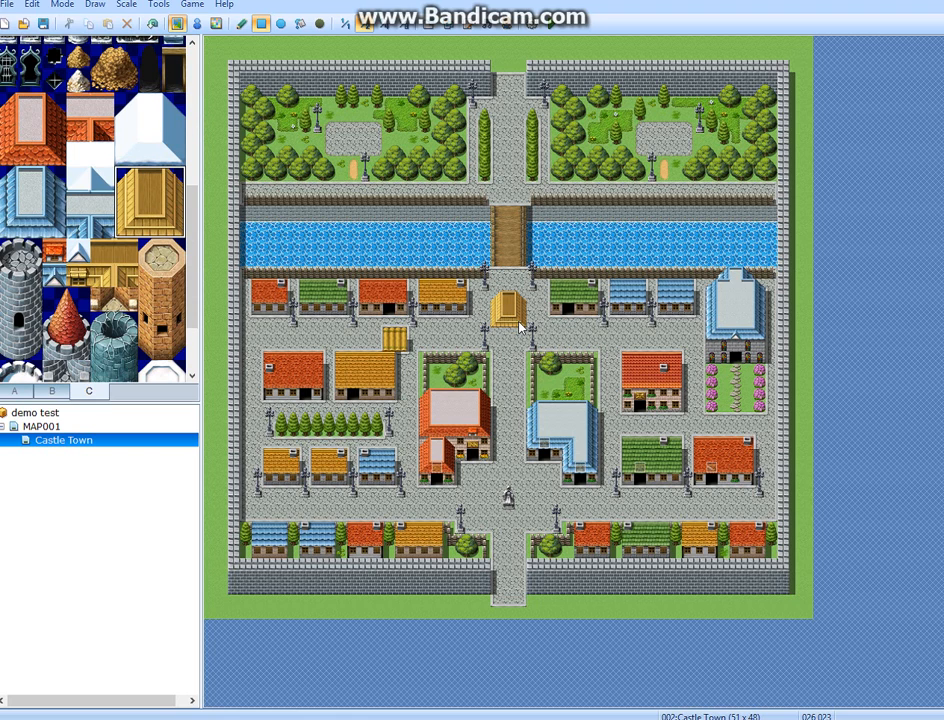
{"action": "left_click_drag", "start_coordinate": [519, 324], "coordinate": [558, 368]}
{"action": "key", "text": "ctrl+z"}
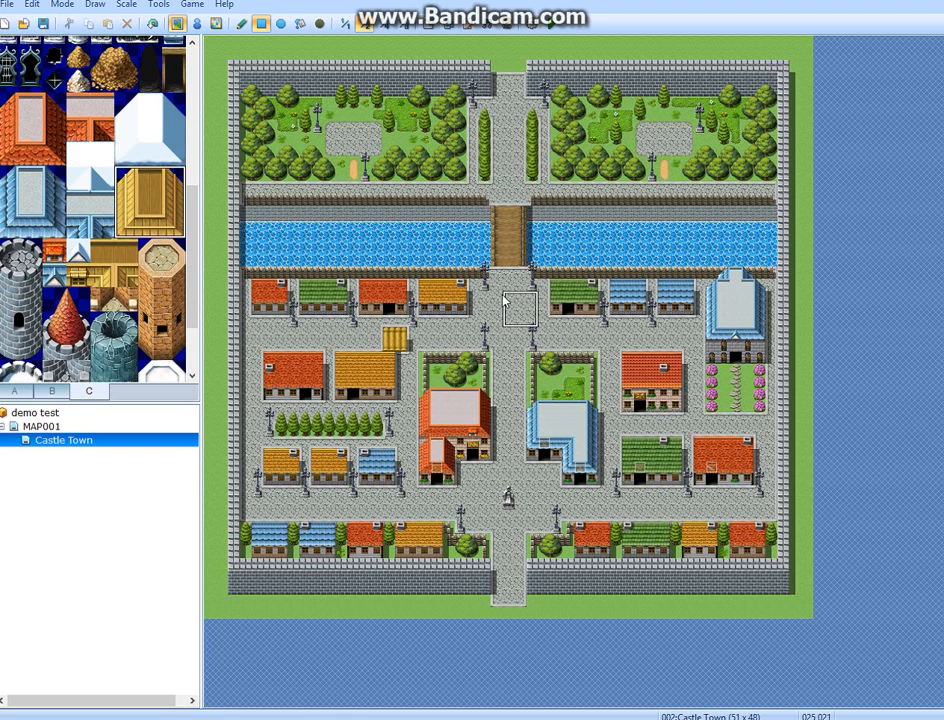
{"action": "left_click_drag", "start_coordinate": [504, 300], "coordinate": [521, 320]}
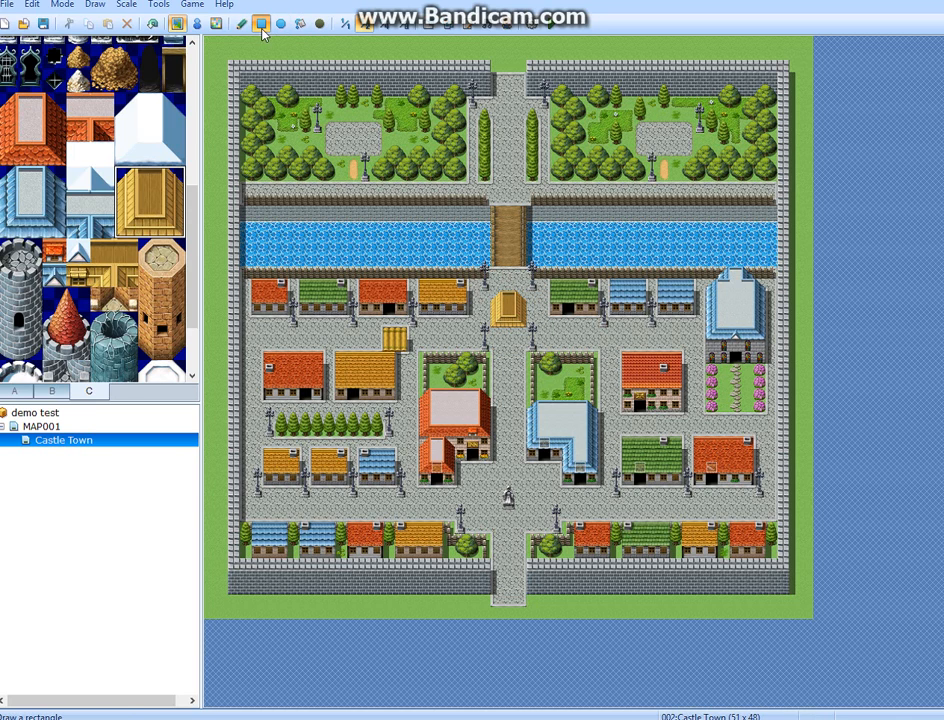
Try flood-filling the stone paths north and south of the canal with the yellow roof tiles, and undo both fills.
{"action": "left_click", "coordinate": [301, 24]}
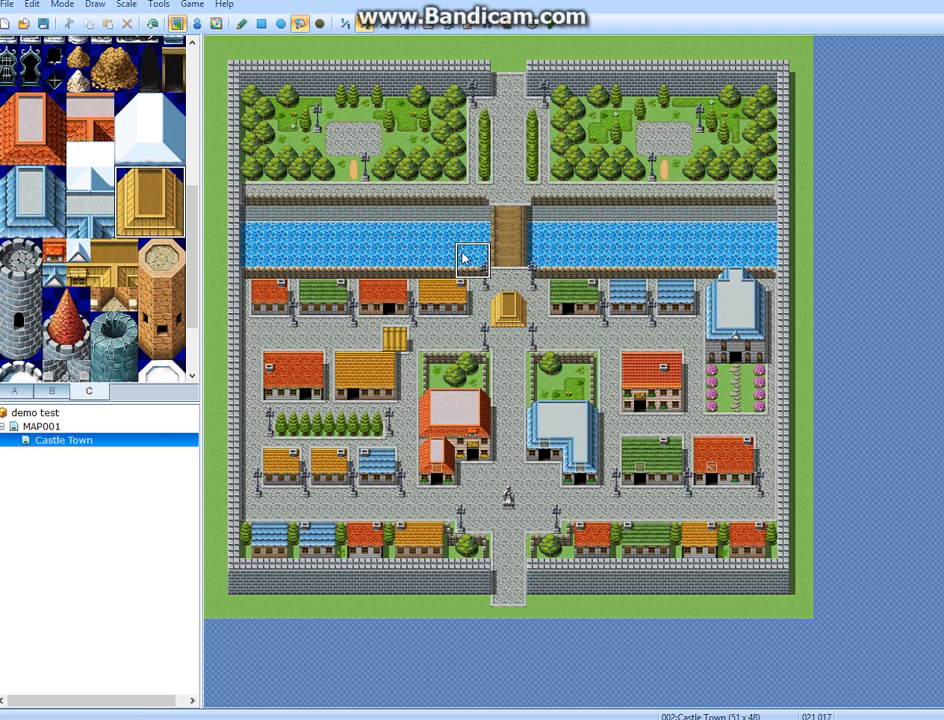
{"action": "left_click", "coordinate": [497, 167]}
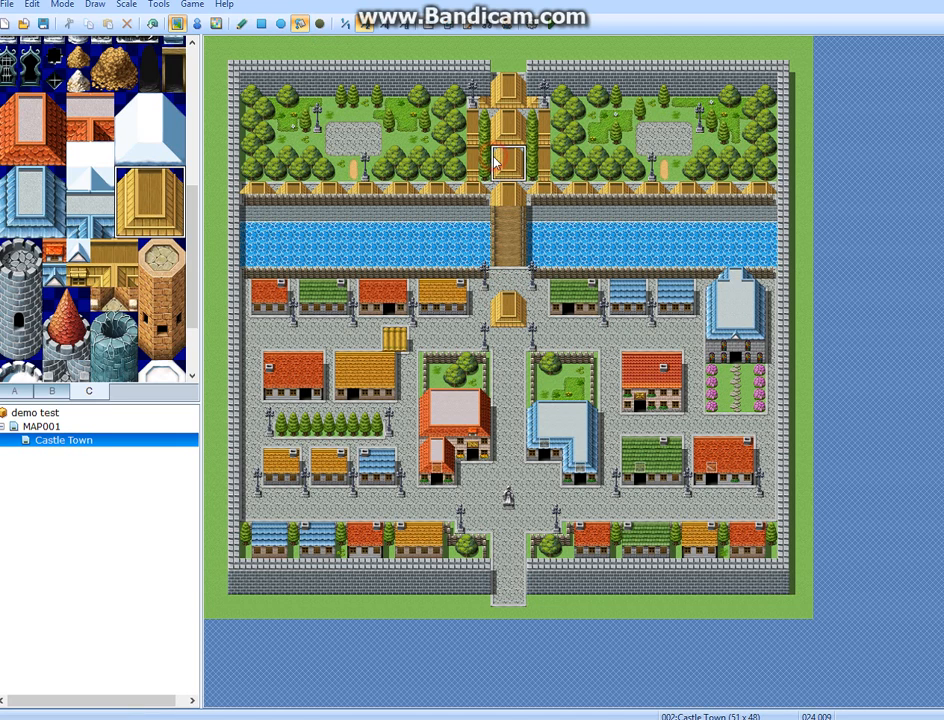
{"action": "left_click", "coordinate": [491, 330]}
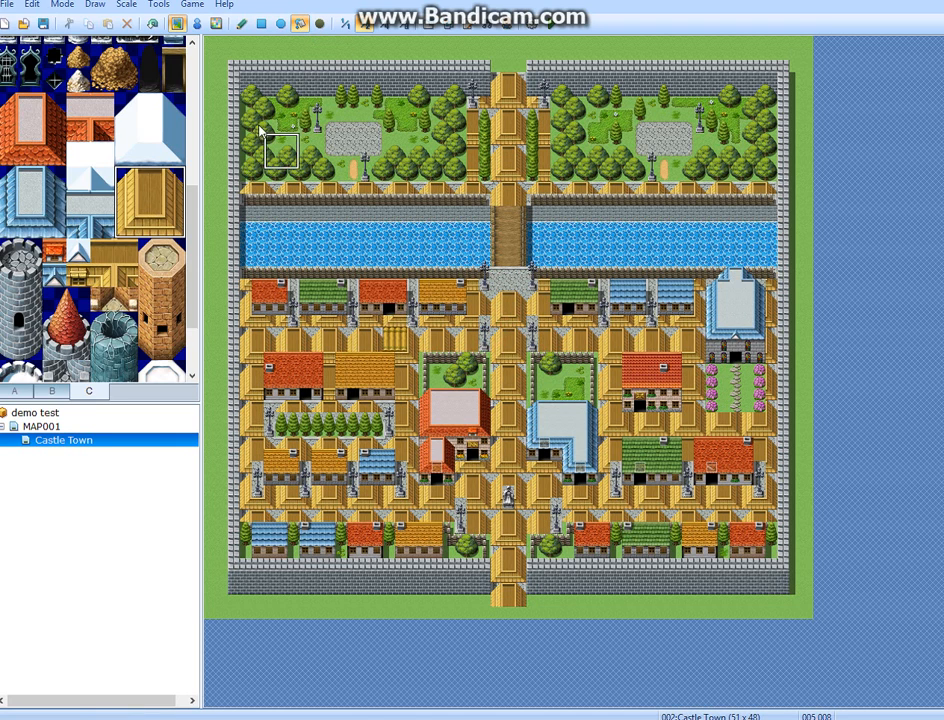
{"action": "left_click", "coordinate": [150, 25]}
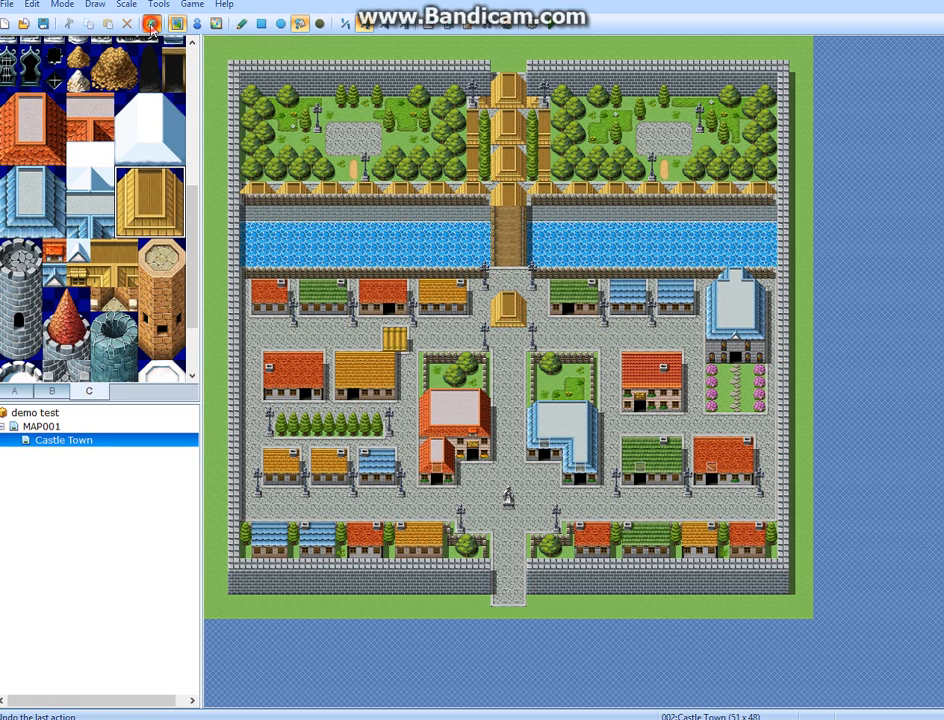
{"action": "left_click", "coordinate": [151, 26]}
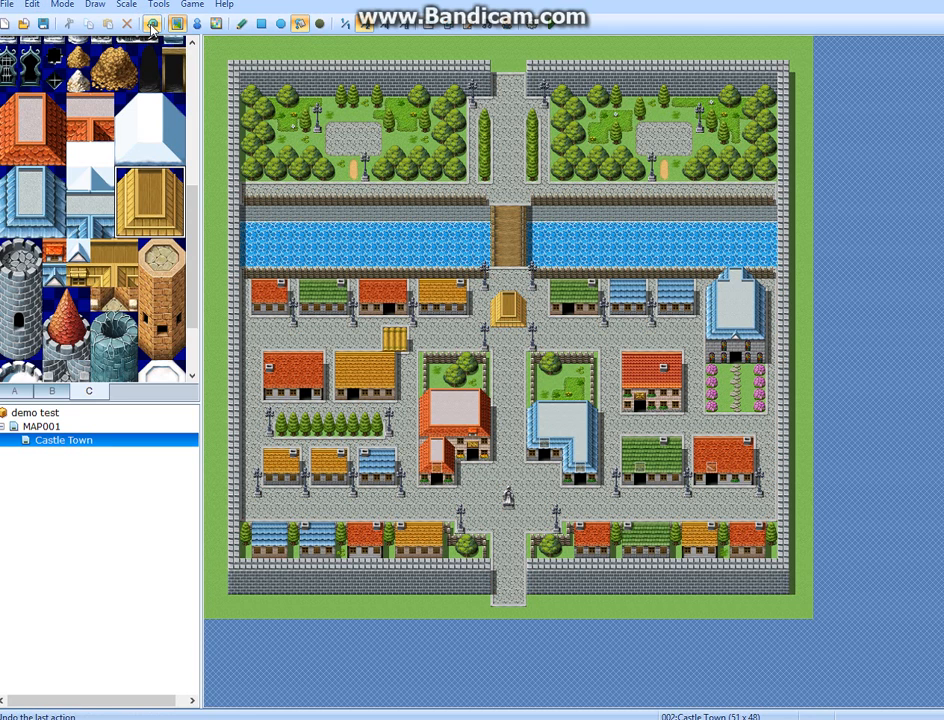
With the rectangle tool, paint yellow roof tiles from tile set A beside the wooden roof on the central street.
{"action": "left_click", "coordinate": [261, 23]}
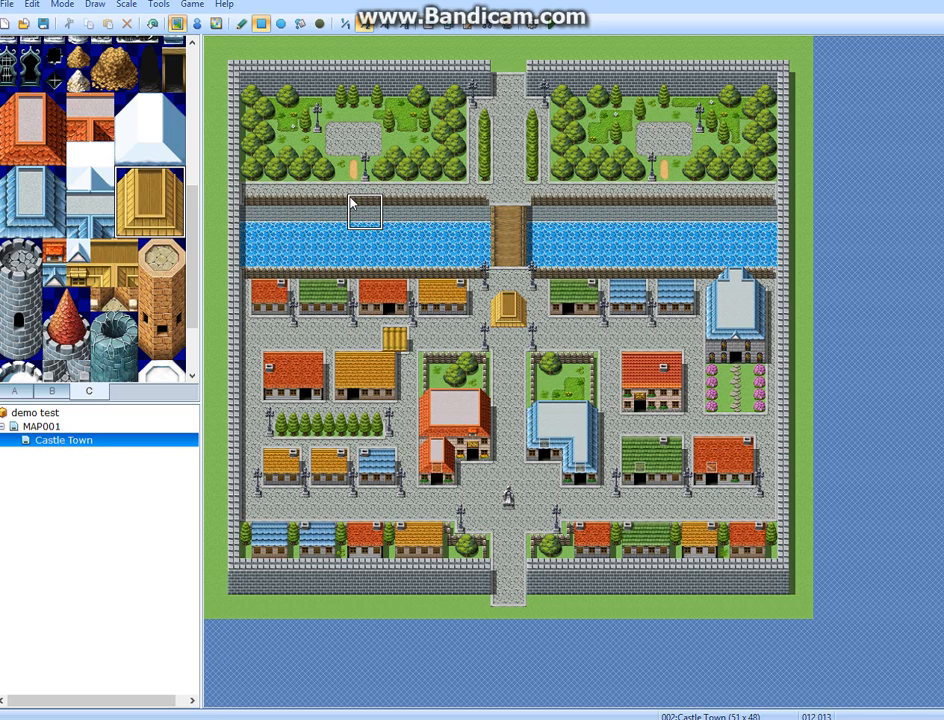
{"action": "right_click", "coordinate": [510, 345]}
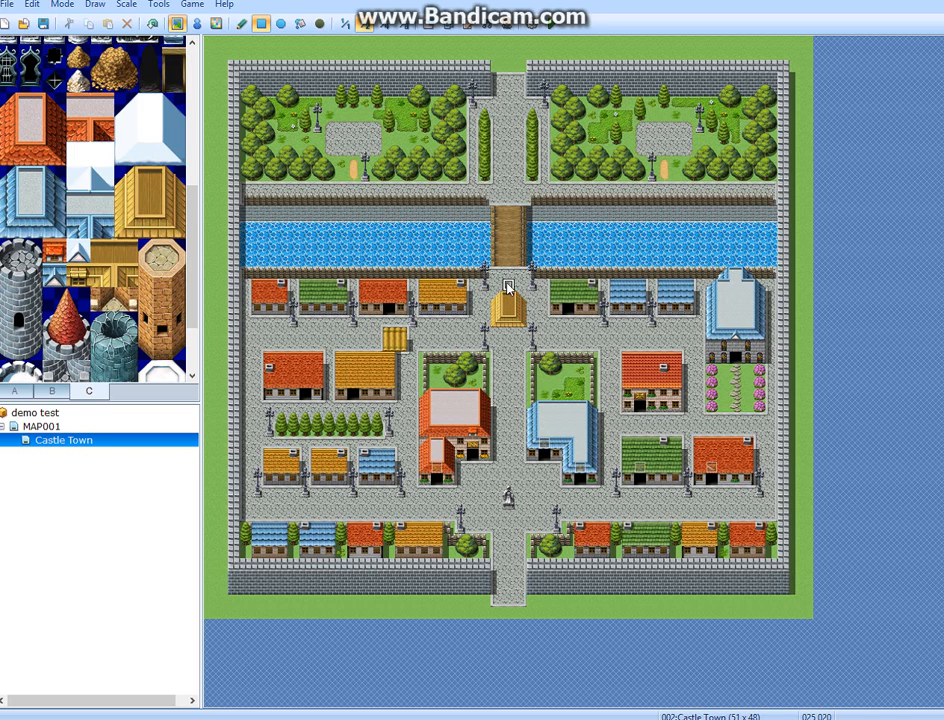
{"action": "left_click", "coordinate": [20, 389]}
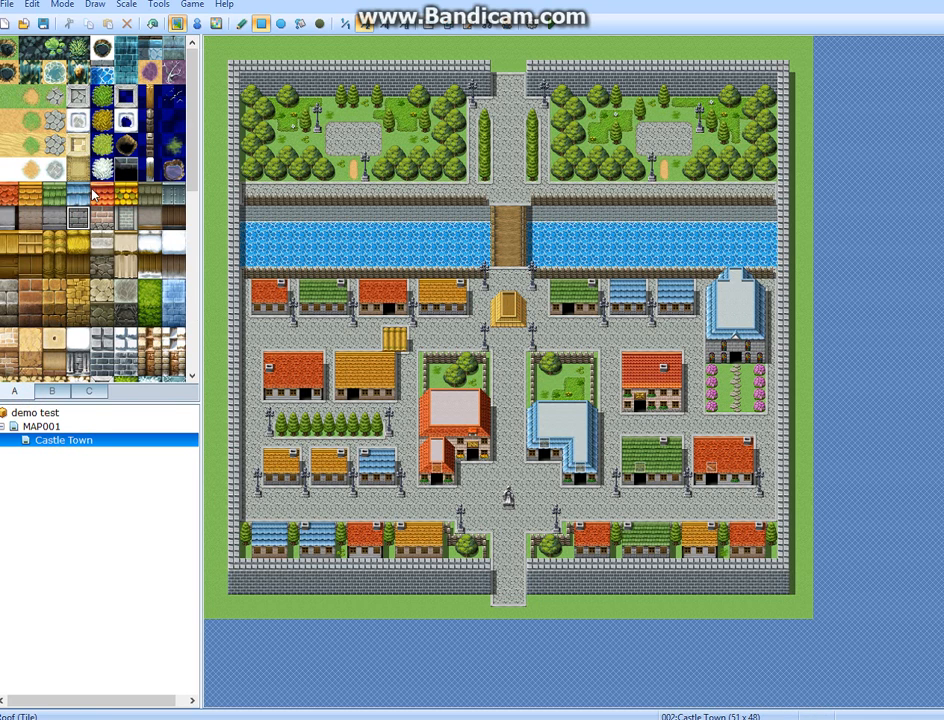
{"action": "left_click", "coordinate": [121, 264]}
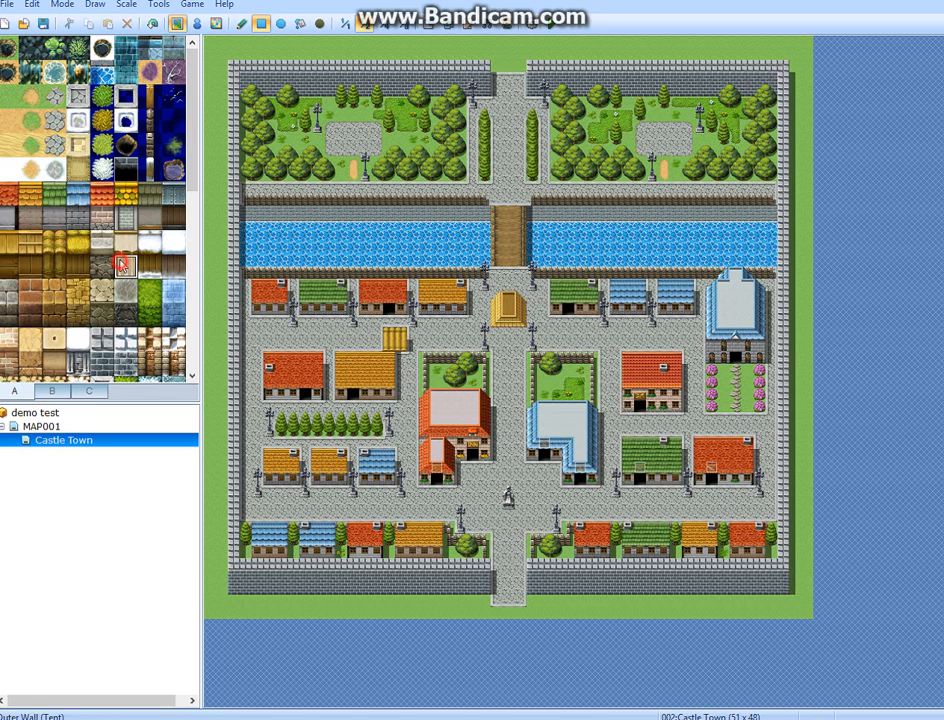
{"action": "left_click", "coordinate": [54, 242]}
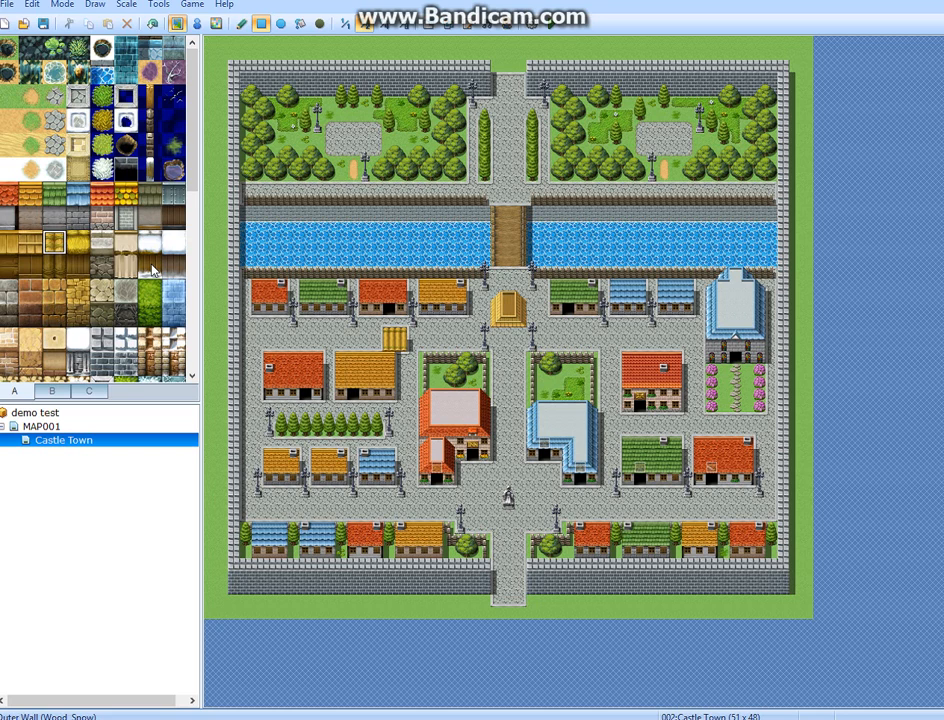
Sample the street paving from the map and paint it over the yellow roof tiles below the bridge.
{"action": "right_click", "coordinate": [543, 313]}
{"action": "left_click", "coordinate": [535, 312]}
{"action": "left_click", "coordinate": [512, 306]}
{"action": "left_click", "coordinate": [507, 311]}
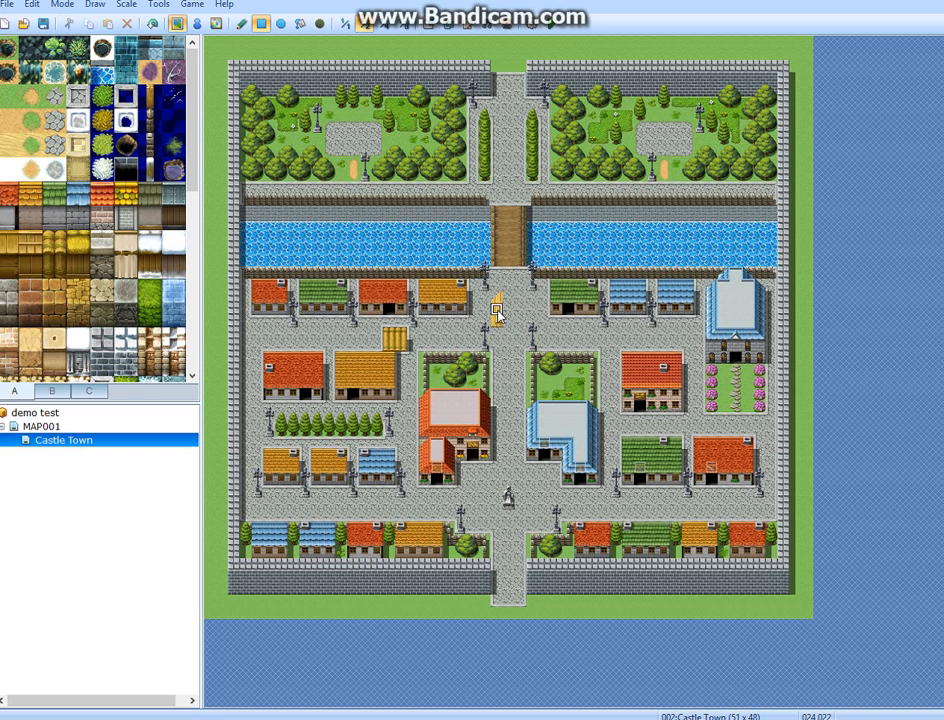
Paint yellow roof tiles in an irregular patch down the central street from the bridge's southern end.
{"action": "left_click", "coordinate": [520, 312]}
{"action": "left_click", "coordinate": [518, 302]}
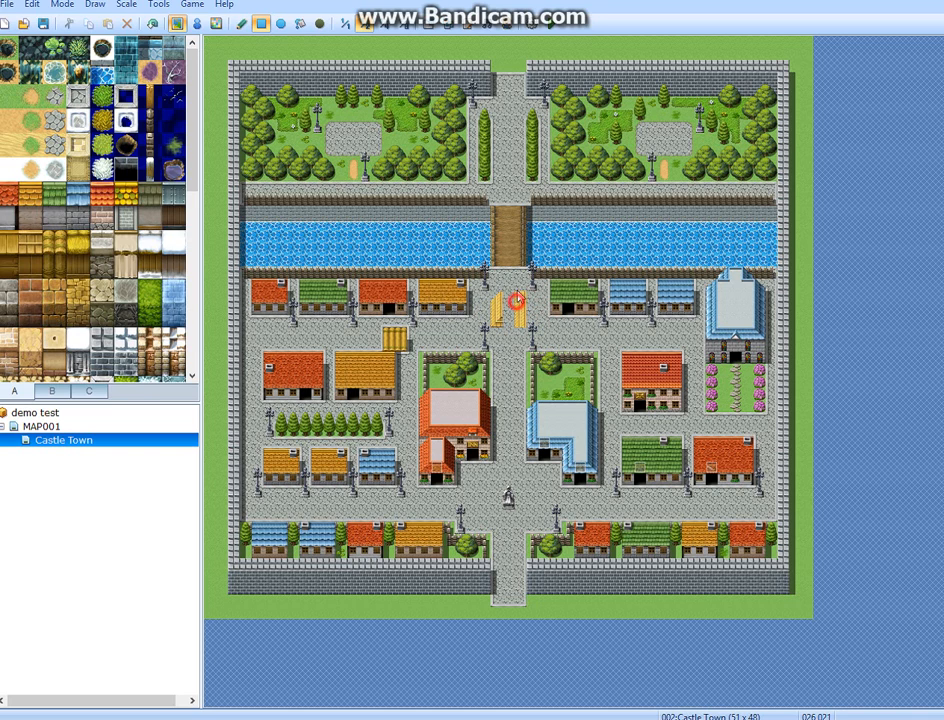
{"action": "left_click", "coordinate": [521, 274]}
{"action": "left_click", "coordinate": [510, 285]}
{"action": "left_click", "coordinate": [511, 325]}
{"action": "left_click", "coordinate": [508, 346]}
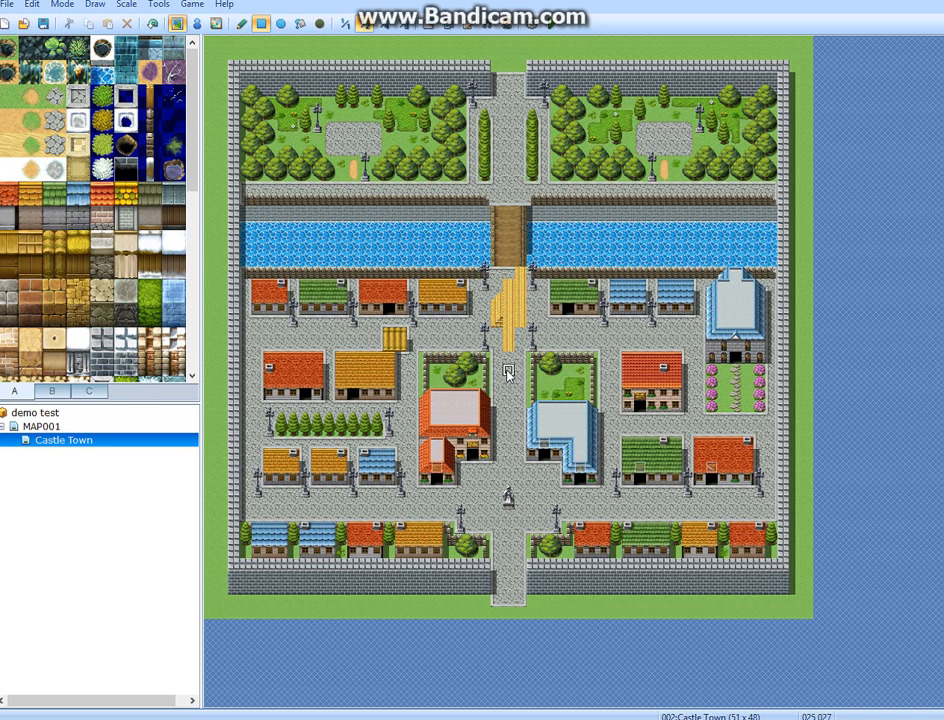
Sample the street paving and paint over both yellow roof patches, on the central street and above the yellow-roofed house.
{"action": "right_click", "coordinate": [506, 368]}
{"action": "mouse_move", "coordinate": [511, 348]}
{"action": "left_mouse_down"}
{"action": "mouse_move", "coordinate": [503, 290]}
{"action": "mouse_move", "coordinate": [518, 326]}
{"action": "left_mouse_up"}
{"action": "mouse_move", "coordinate": [399, 334]}
{"action": "left_mouse_down"}
{"action": "mouse_move", "coordinate": [399, 344]}
{"action": "mouse_move", "coordinate": [388, 343]}
{"action": "left_mouse_up"}
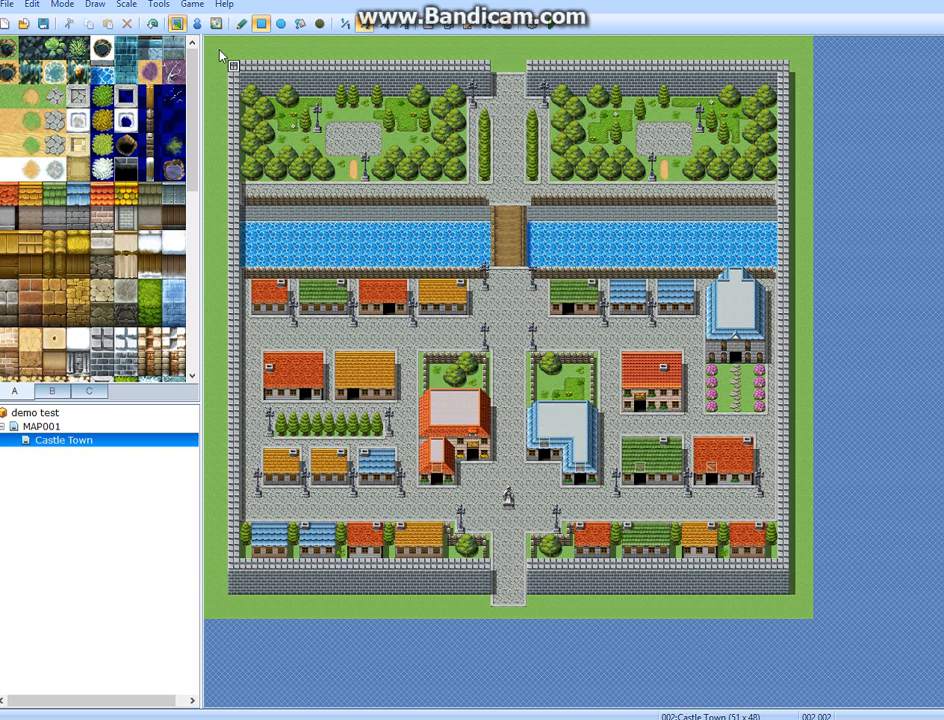
Use the shadow pen to draw shadows on the canal along the bridge's eastern edge.
{"action": "left_click", "coordinate": [319, 24]}
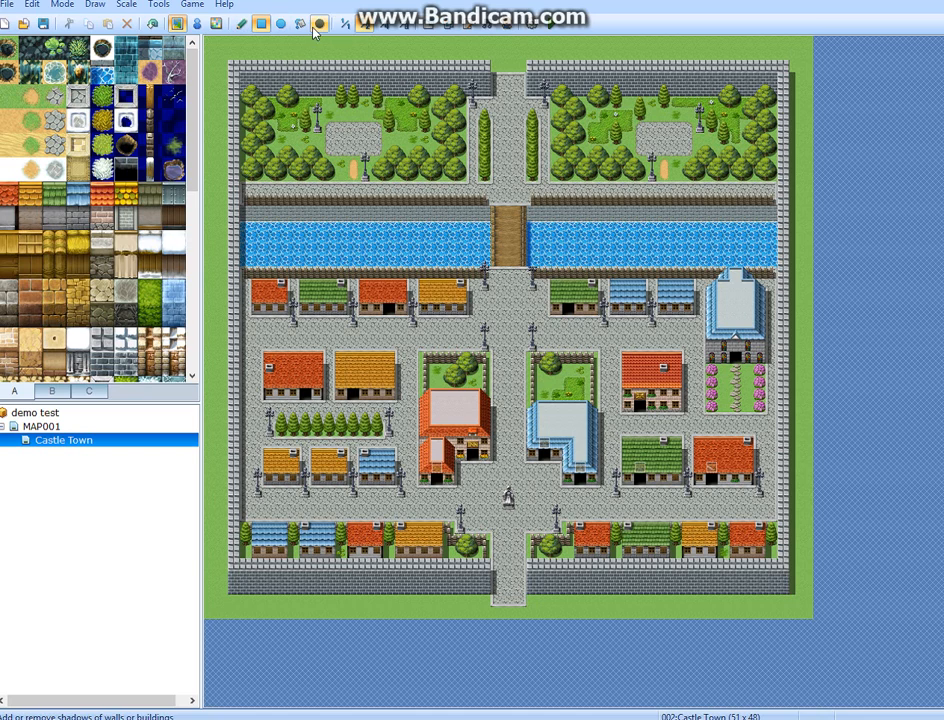
{"action": "left_click", "coordinate": [528, 224]}
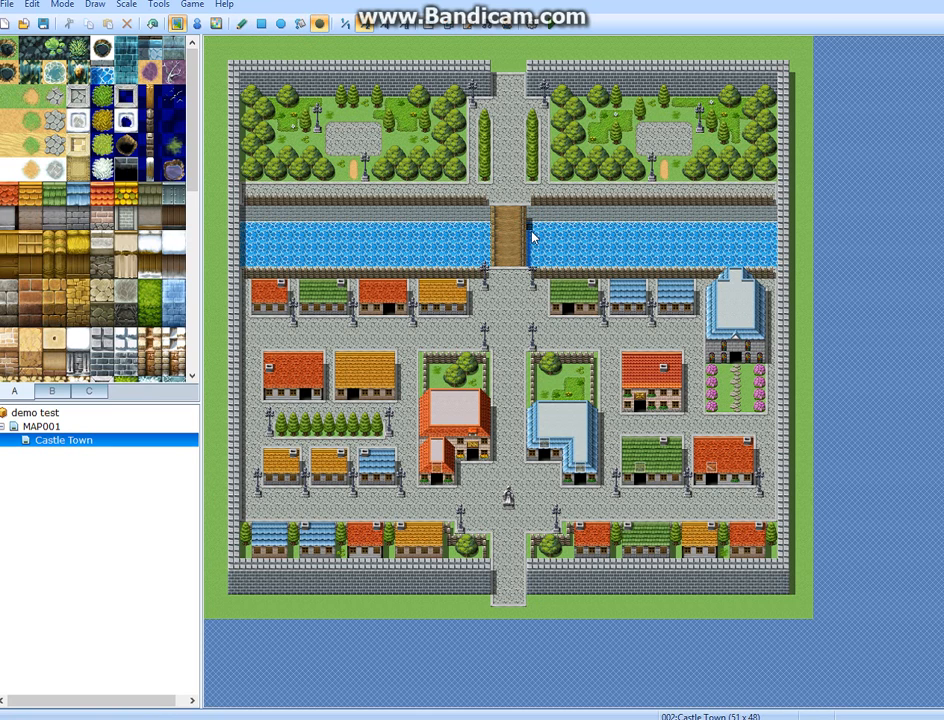
{"action": "left_click_drag", "start_coordinate": [532, 233], "coordinate": [532, 262]}
{"action": "left_click", "coordinate": [537, 257]}
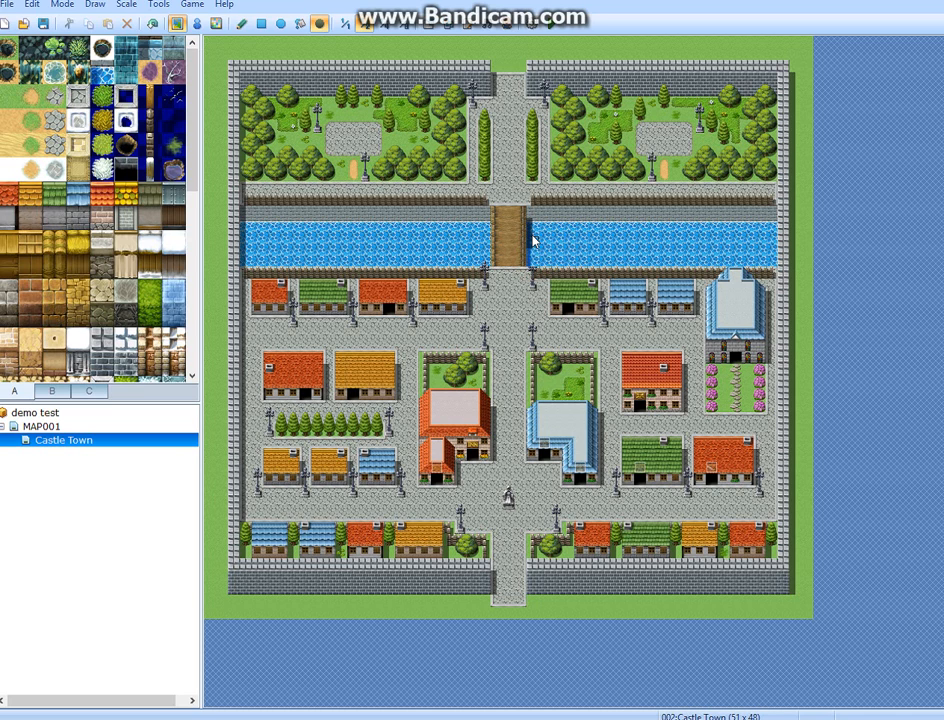